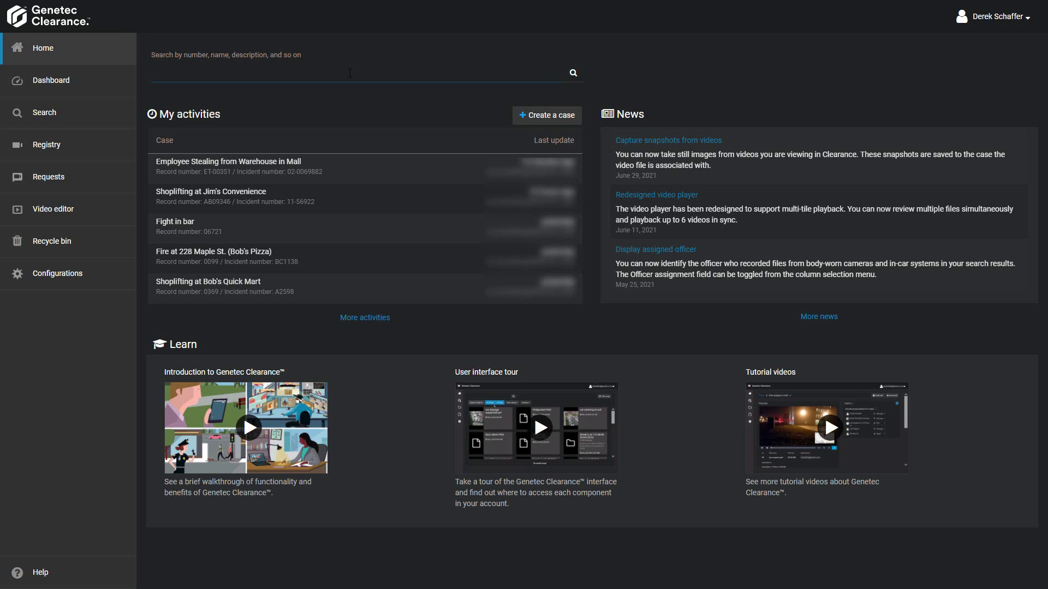
Search the cases and files for "shoplifting".
{"action": "left_click", "coordinate": [350, 73]}
{"action": "type", "text": "shop"}
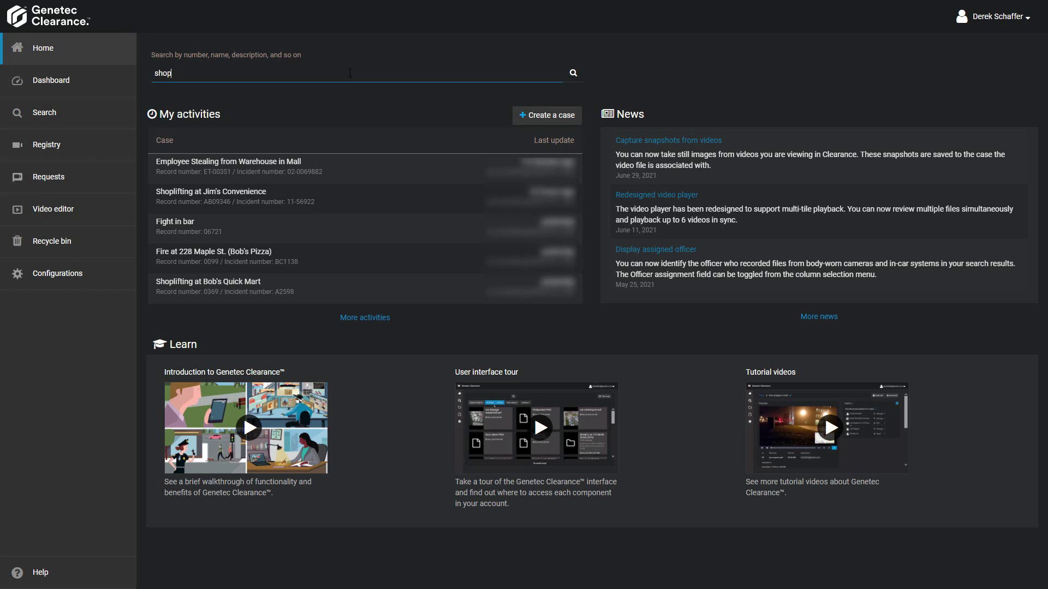
{"action": "type", "text": "lifting"}
{"action": "key", "text": "Return"}
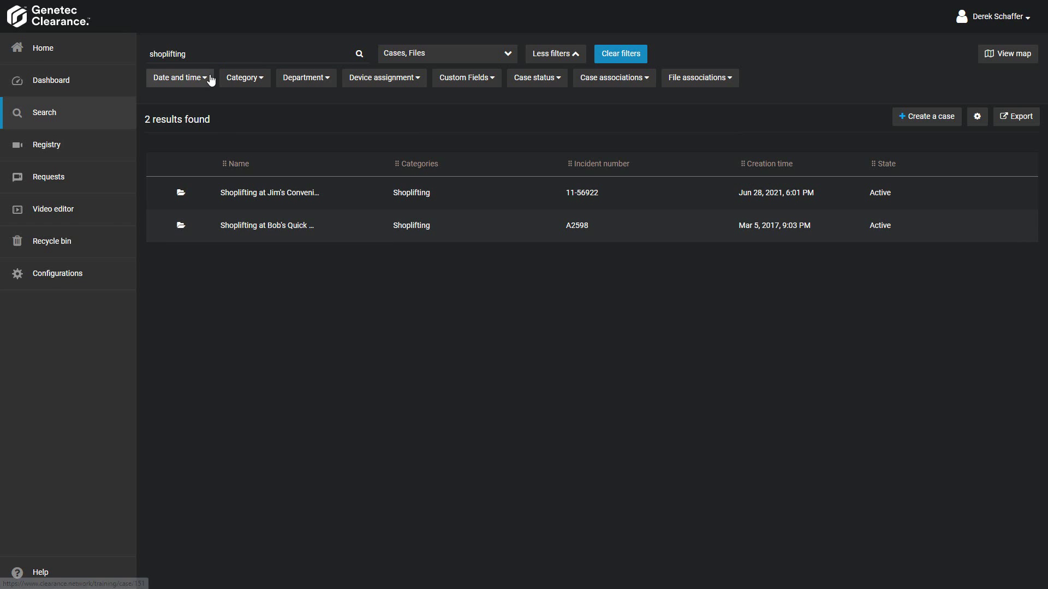
Replace the search term with "theft" and run the search again.
{"action": "double_click", "coordinate": [210, 55]}
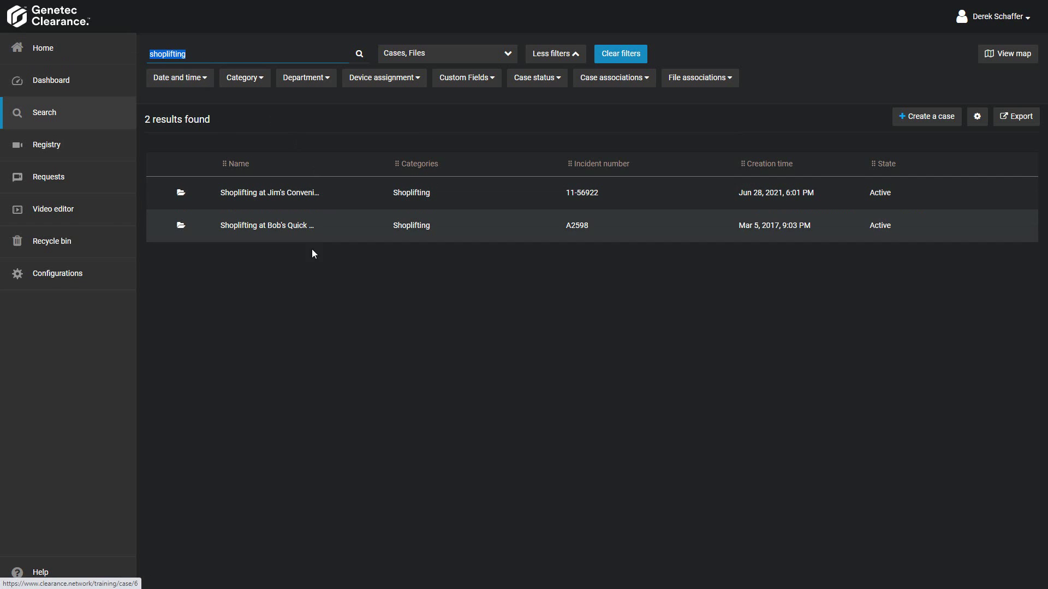
{"action": "type", "text": "theft"}
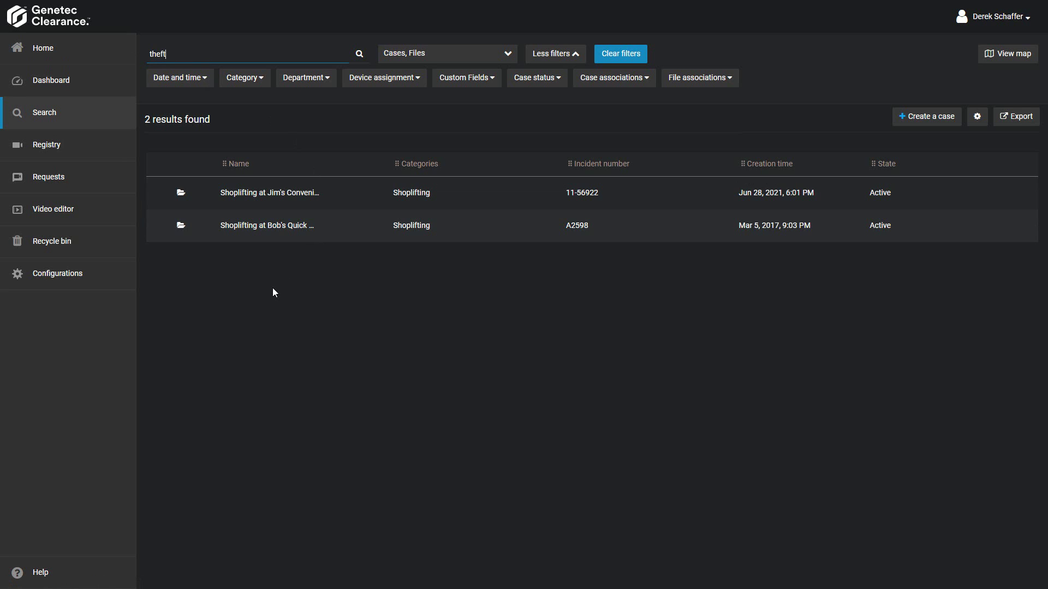
{"action": "key", "text": "Return"}
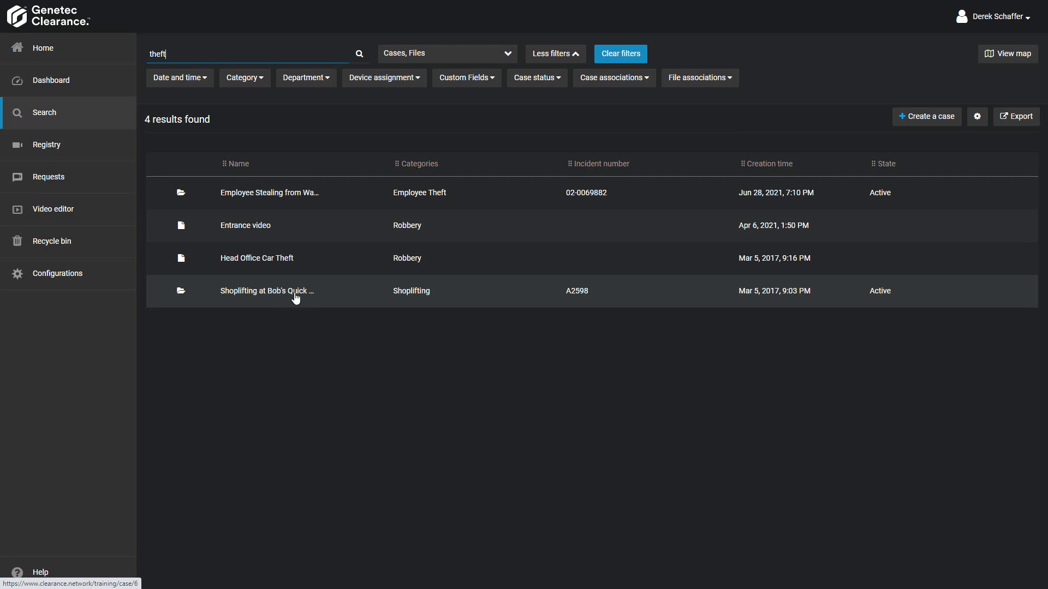
Check the record type options and the additional filters, and clear the current search.
{"action": "left_click", "coordinate": [490, 60]}
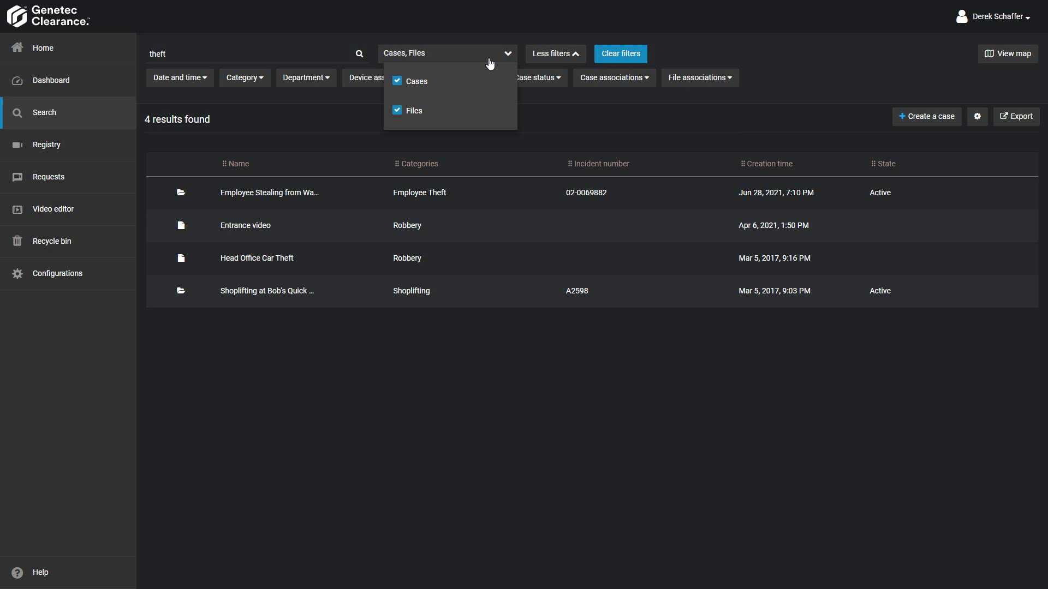
{"action": "left_click", "coordinate": [489, 58]}
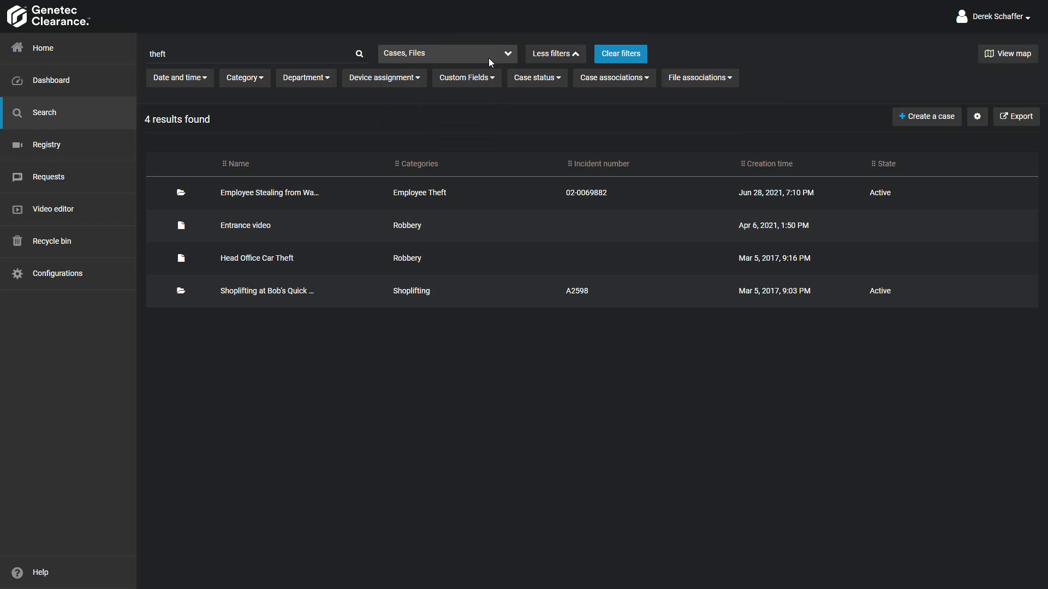
{"action": "left_click", "coordinate": [579, 61]}
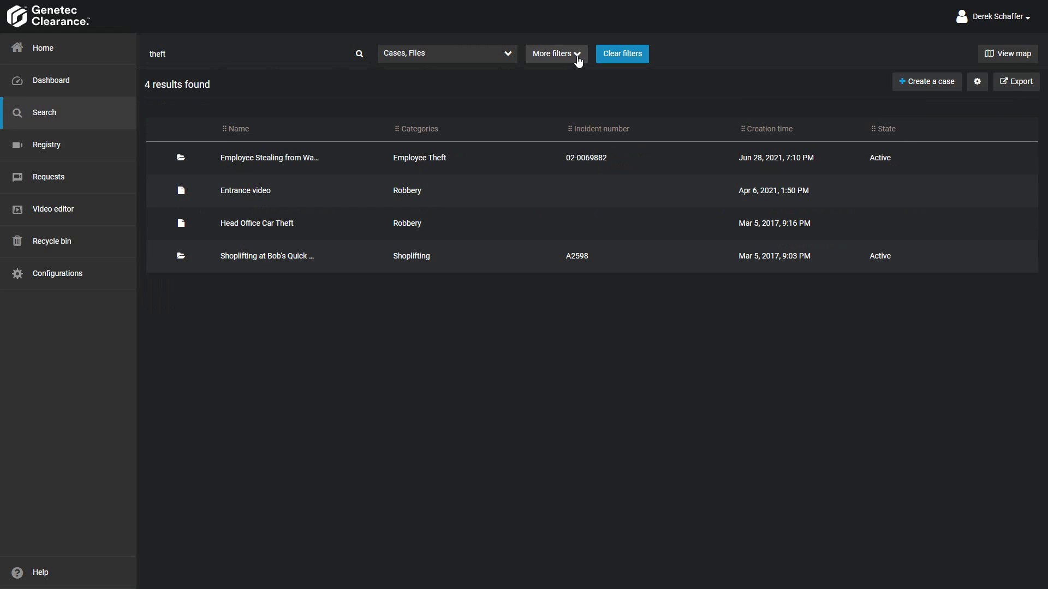
{"action": "left_click", "coordinate": [578, 61]}
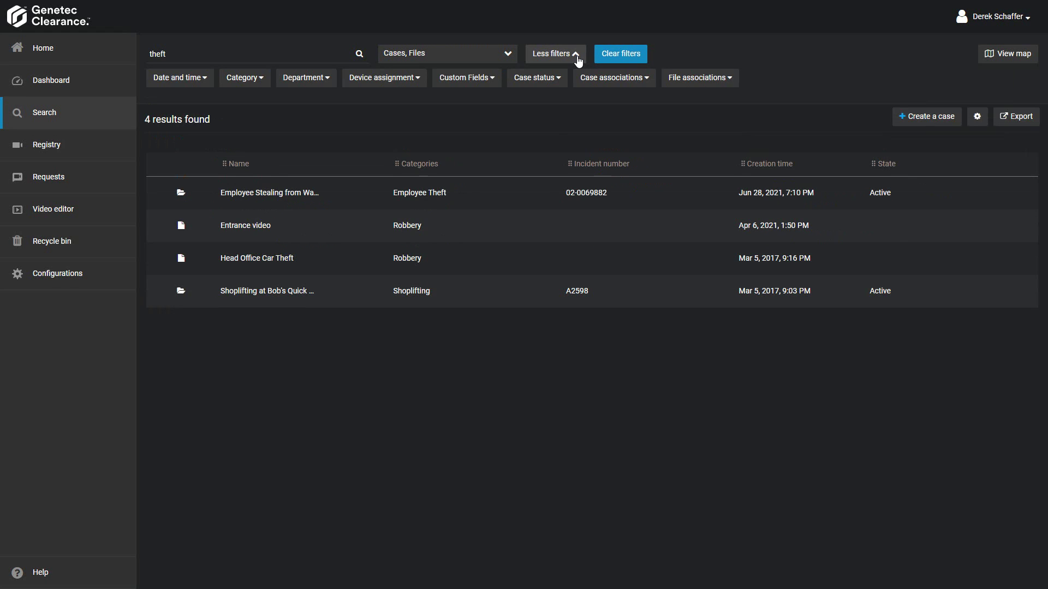
{"action": "left_click", "coordinate": [639, 64]}
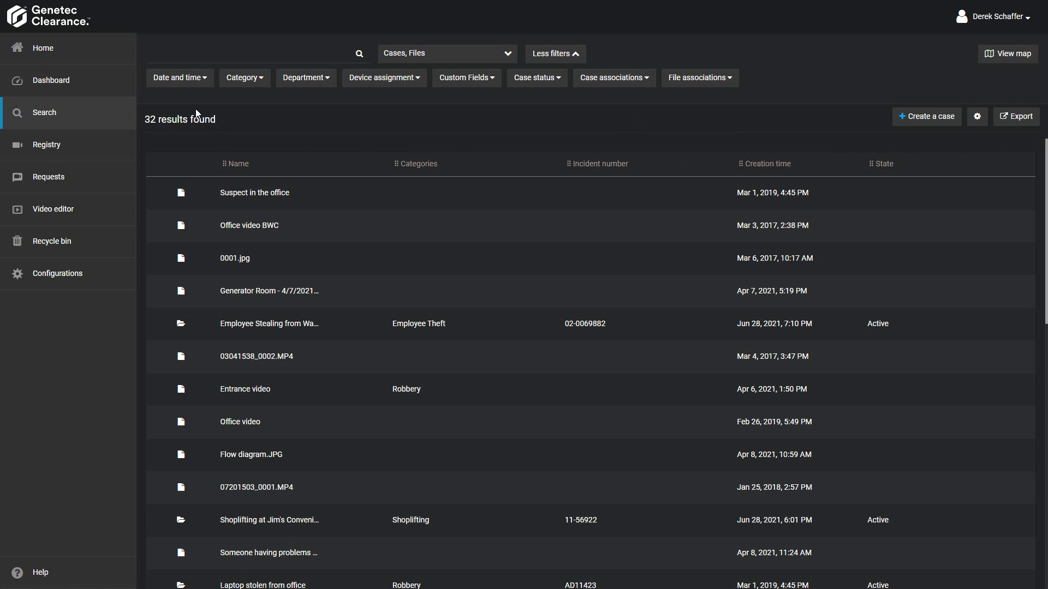
Filter the records by start and end time using specific dates, with June 14, 2021 as the start date.
{"action": "left_click", "coordinate": [195, 87]}
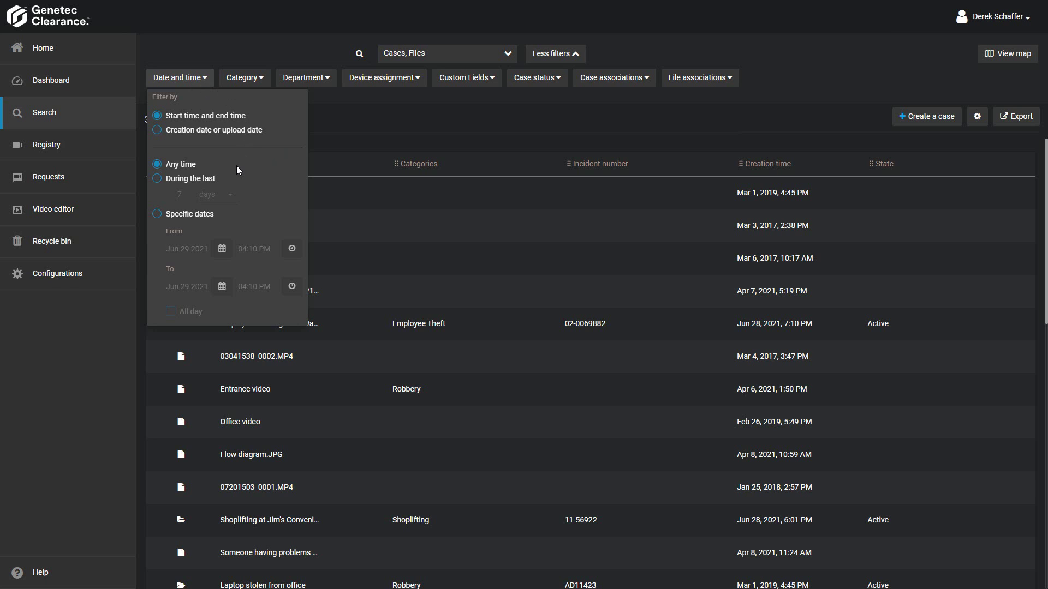
{"action": "left_click", "coordinate": [204, 217]}
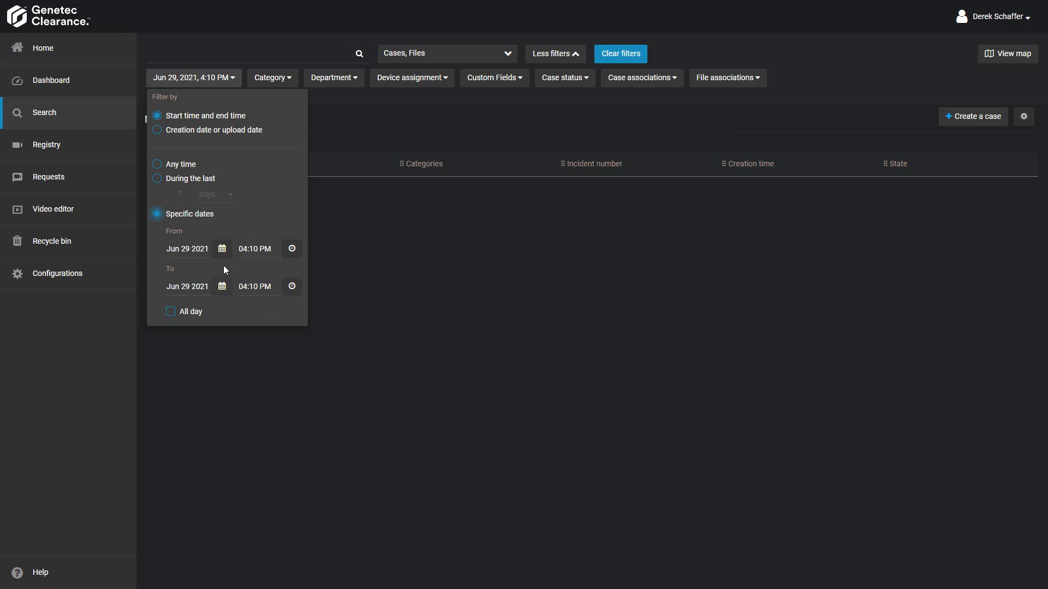
{"action": "left_click", "coordinate": [221, 251]}
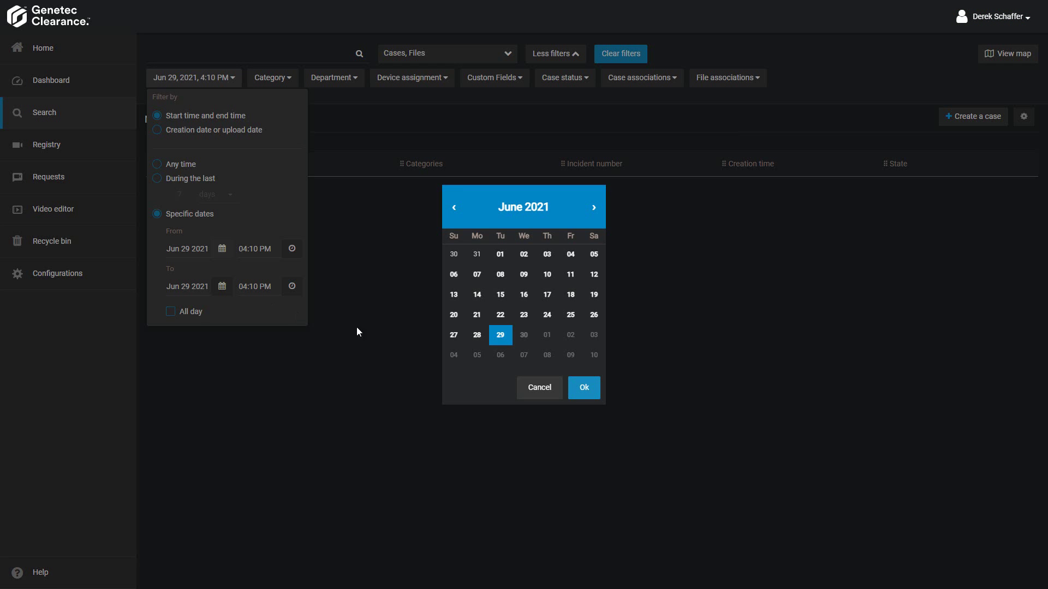
{"action": "left_click", "coordinate": [478, 294]}
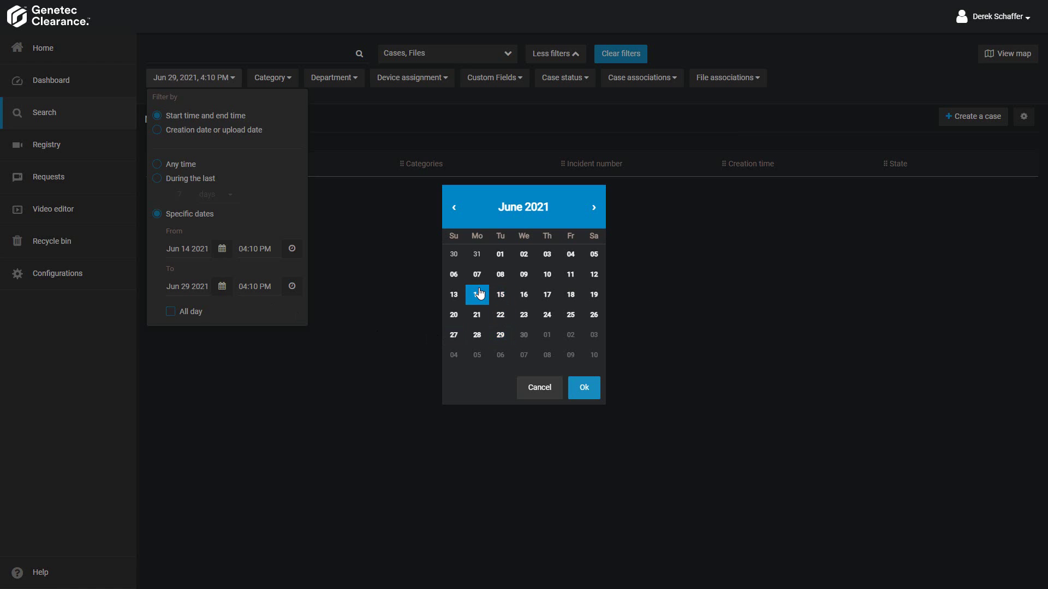
{"action": "left_click", "coordinate": [582, 396]}
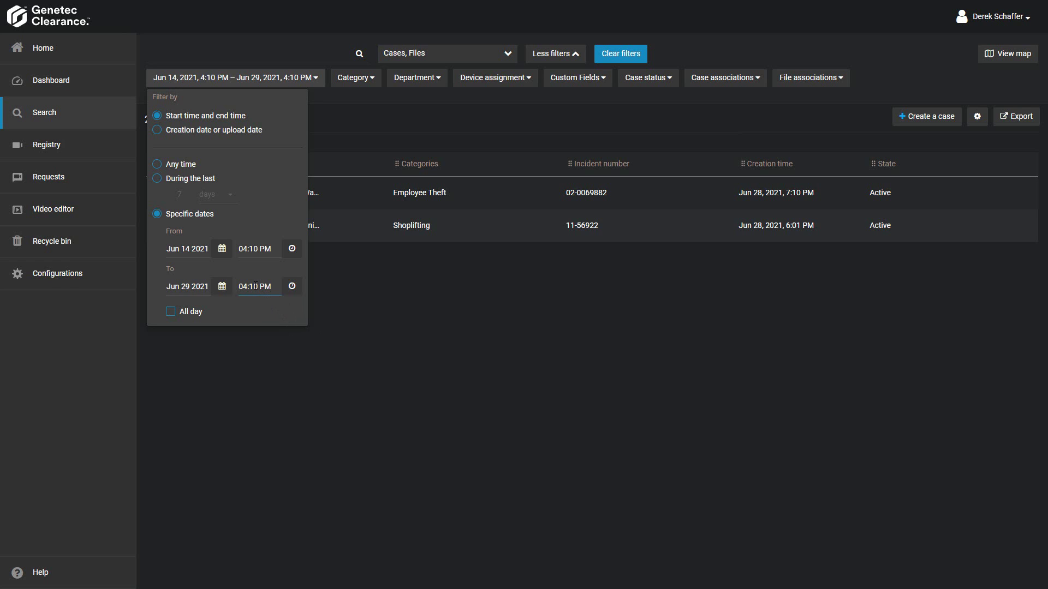
{"action": "key", "text": "BackSpace"}
{"action": "type", "text": "0"}
{"action": "left_click", "coordinate": [264, 305]}
Set the date filter to the last 5 days and check the available time units.
{"action": "left_click", "coordinate": [158, 178]}
{"action": "double_click", "coordinate": [180, 194]}
{"action": "type", "text": "5"}
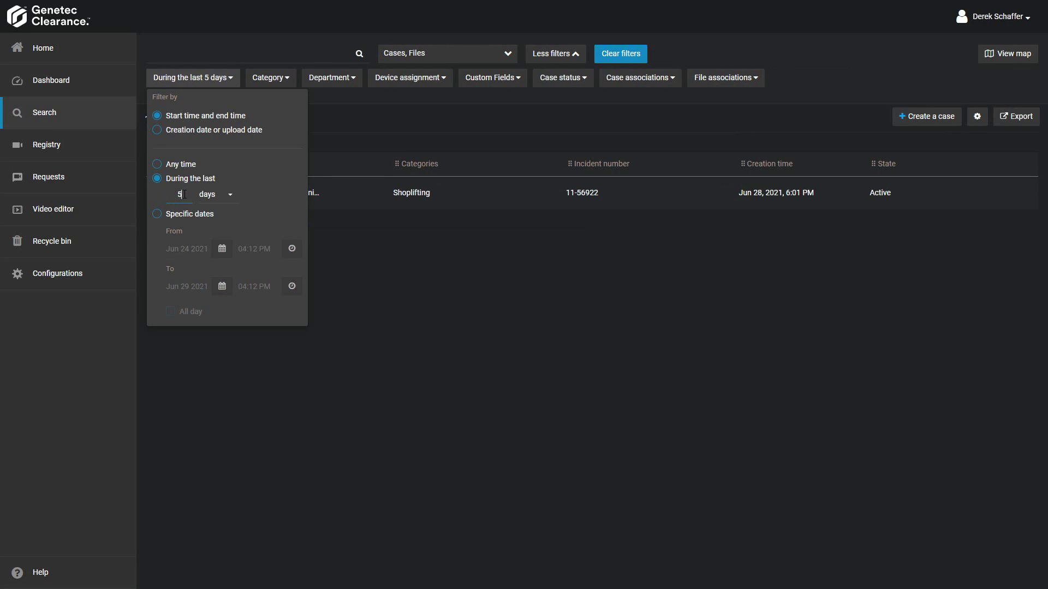
{"action": "left_click", "coordinate": [225, 195]}
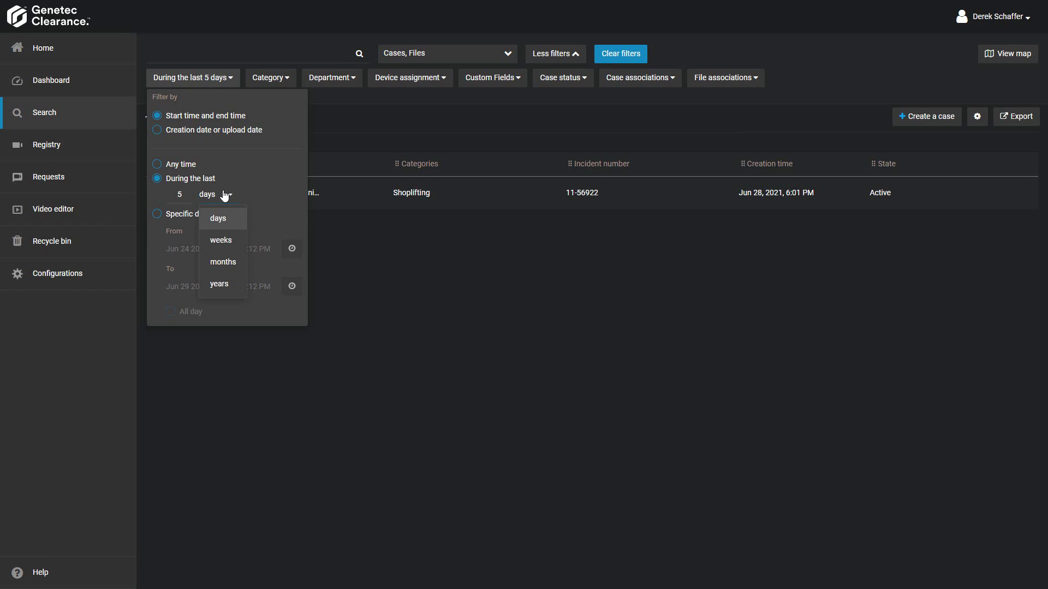
{"action": "left_click", "coordinate": [254, 192]}
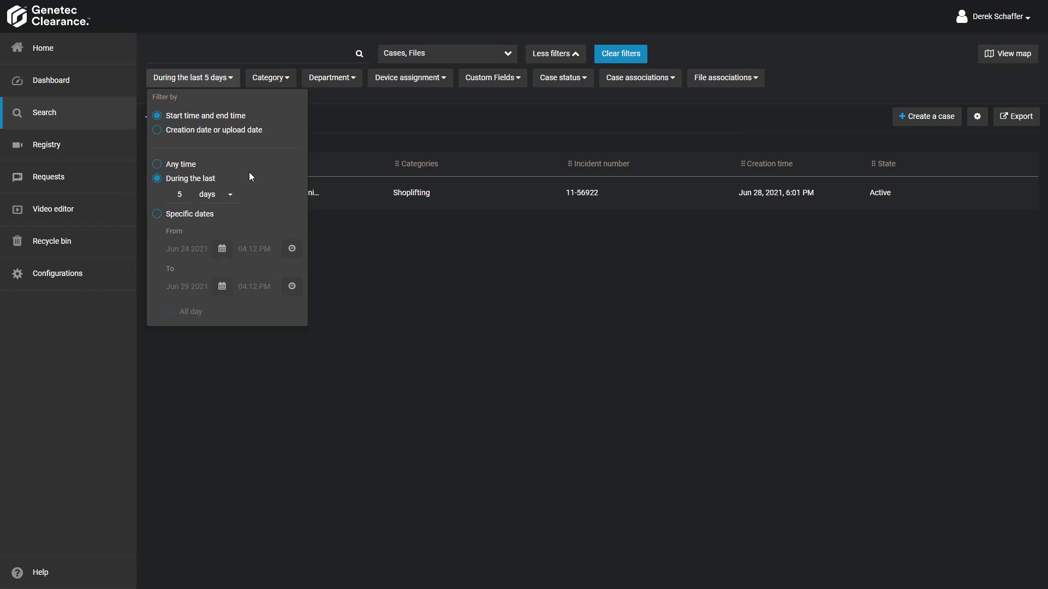
Apply the date filter to the creation or upload date, and clear all filters after viewing the results.
{"action": "left_click", "coordinate": [191, 131]}
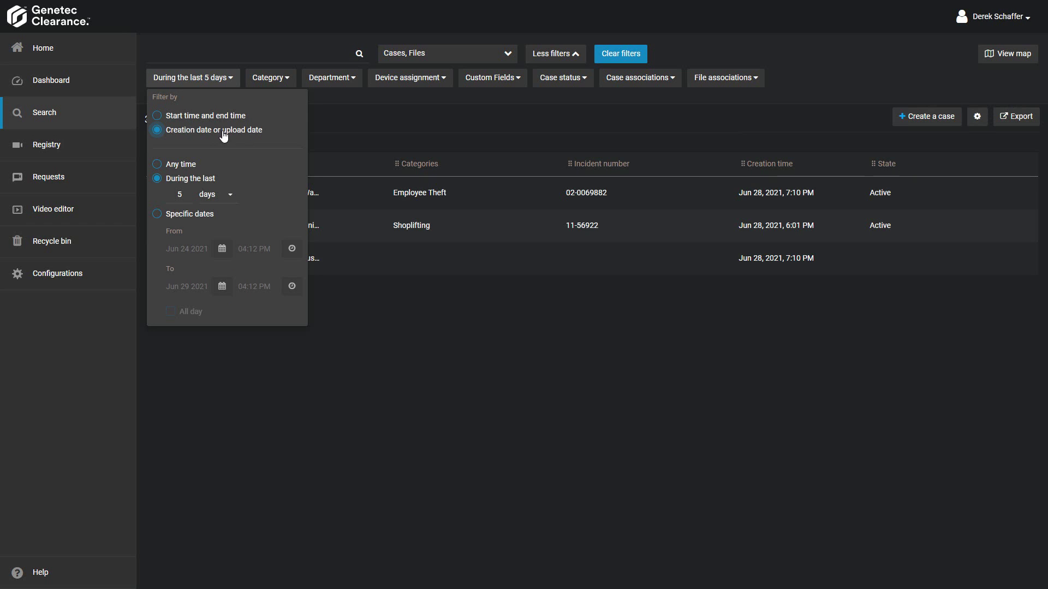
{"action": "left_click", "coordinate": [357, 336]}
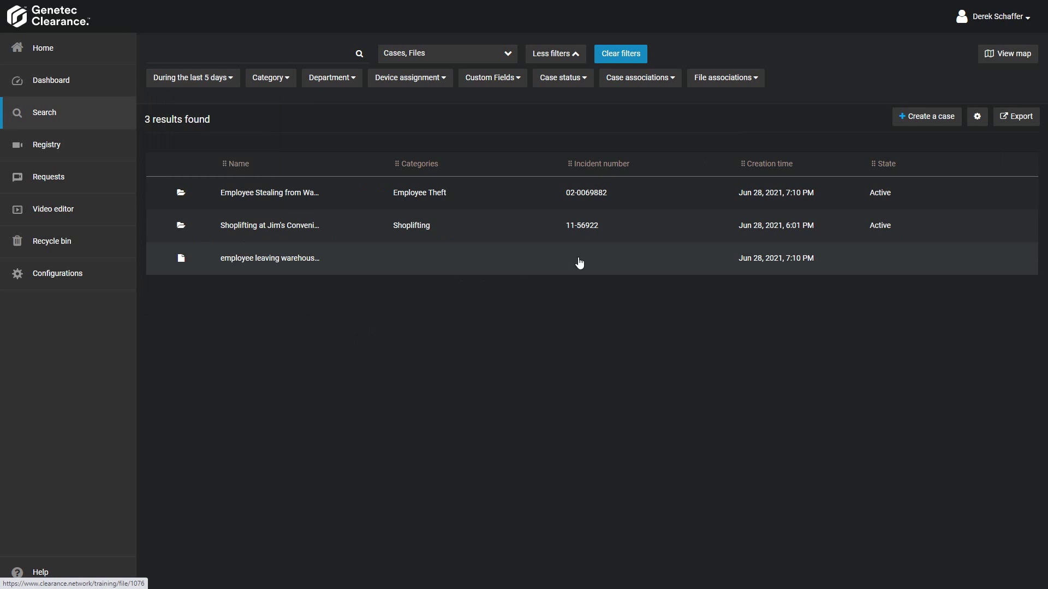
{"action": "left_click", "coordinate": [631, 62]}
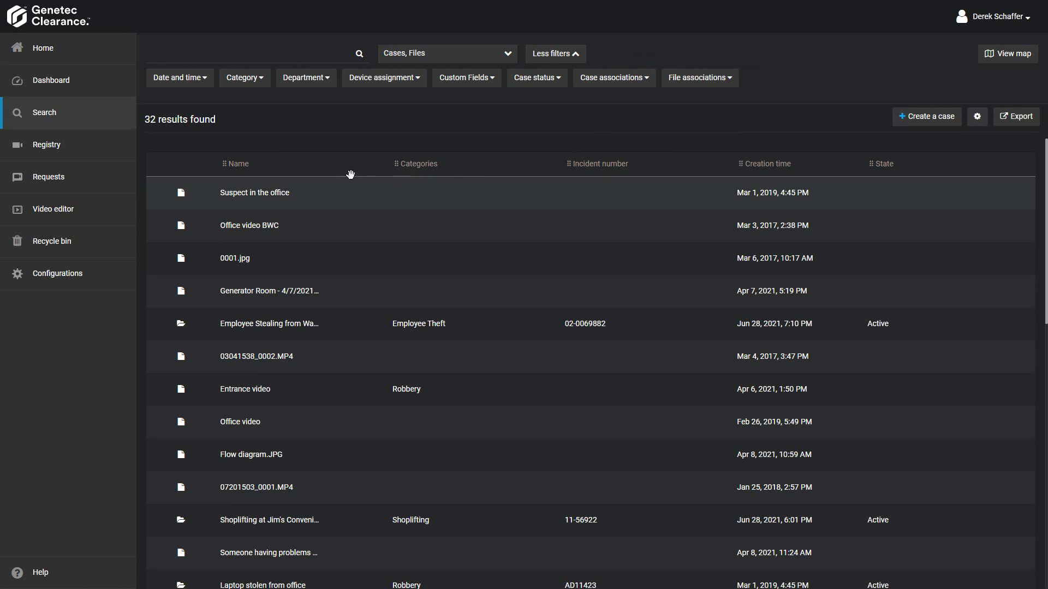
Filter the records by the Employee Theft and Shoplifting categories, and clear the category selection after viewing the results.
{"action": "left_click", "coordinate": [254, 81]}
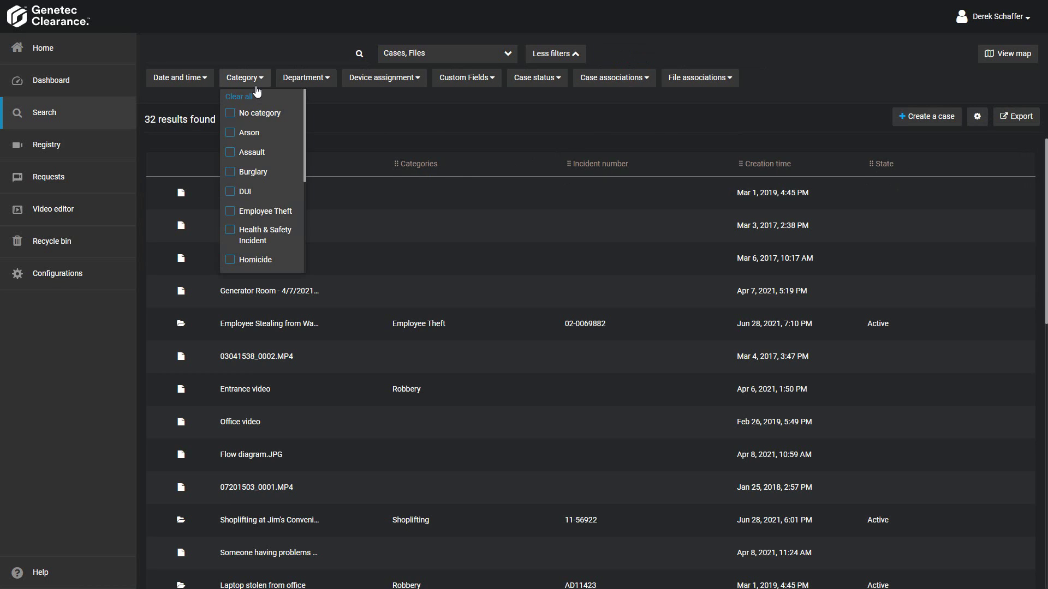
{"action": "left_click", "coordinate": [230, 213]}
{"action": "scroll", "coordinate": [240, 210], "scroll_direction": "down", "scroll_amount": 3}
{"action": "left_click", "coordinate": [236, 206]}
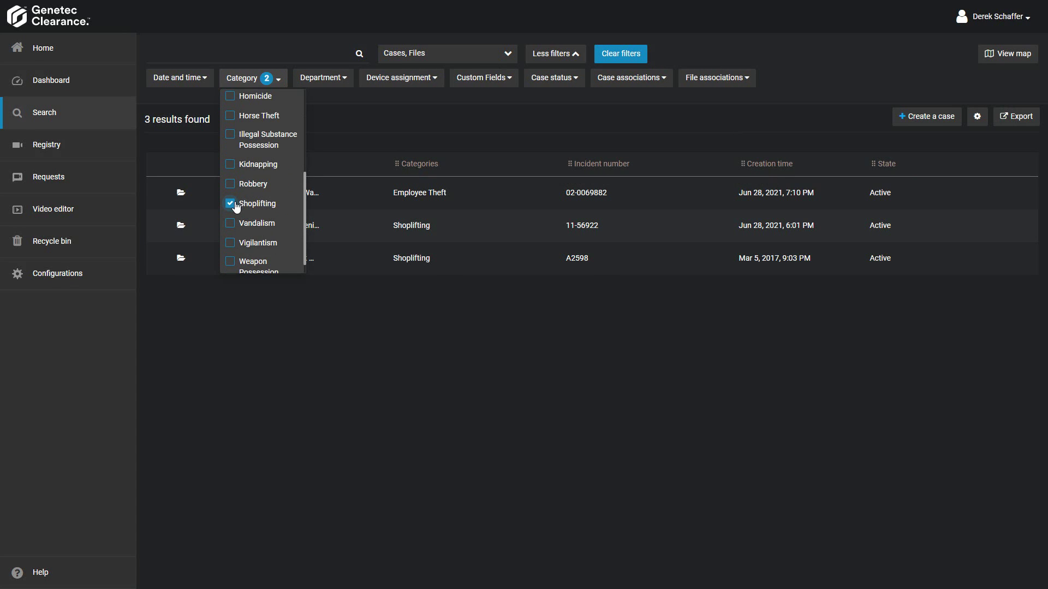
{"action": "scroll", "coordinate": [236, 207], "scroll_direction": "up", "scroll_amount": 3}
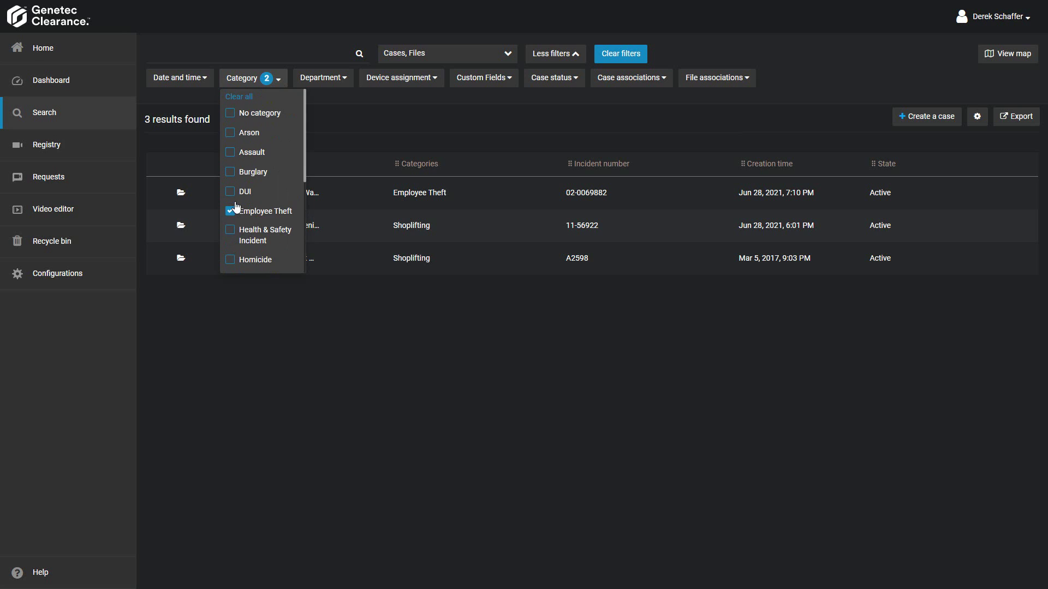
{"action": "left_click", "coordinate": [249, 98]}
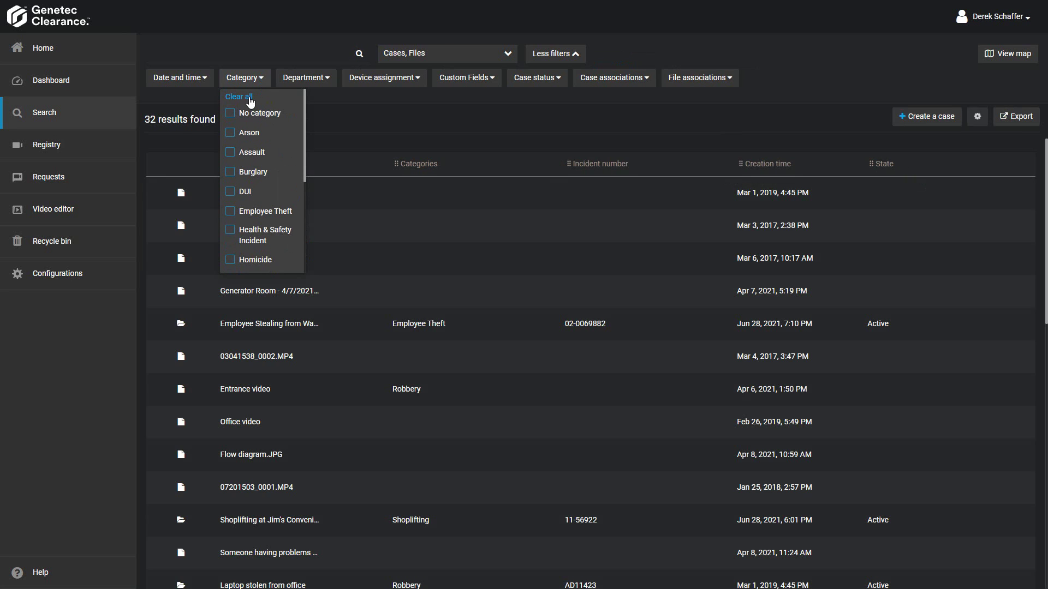
{"action": "left_click", "coordinate": [329, 99]}
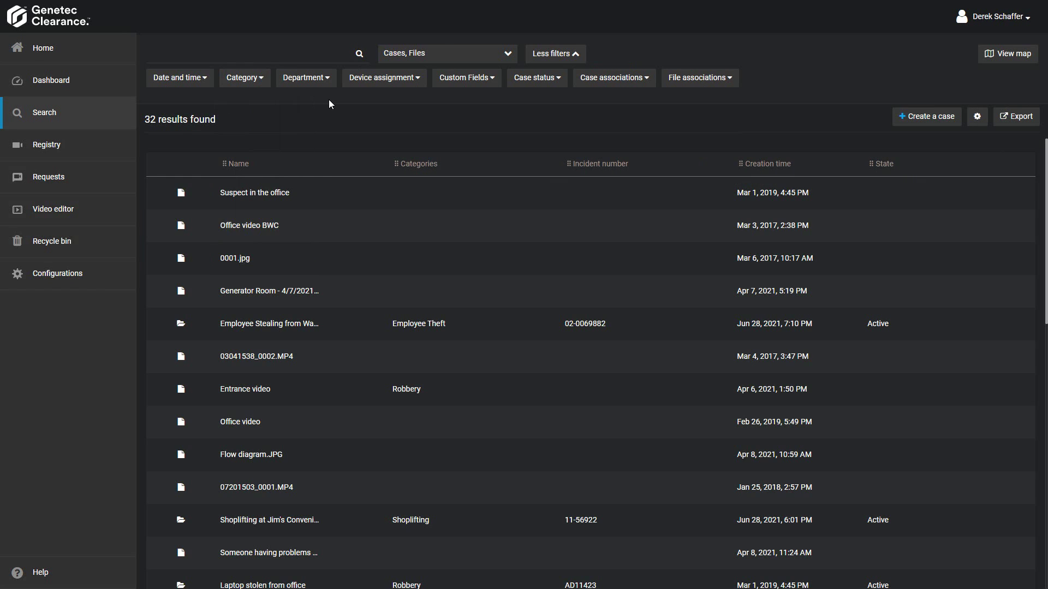
Filter the records by the Officers and Detectives departments, and clear the department selection after viewing the results.
{"action": "left_click", "coordinate": [294, 82]}
{"action": "left_click", "coordinate": [287, 212]}
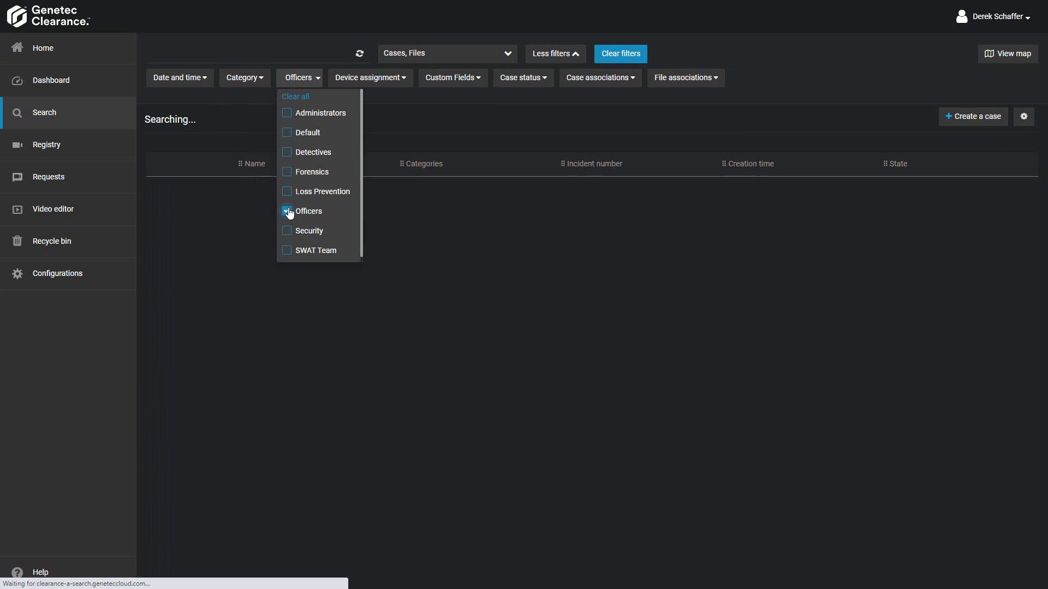
{"action": "left_click", "coordinate": [287, 153]}
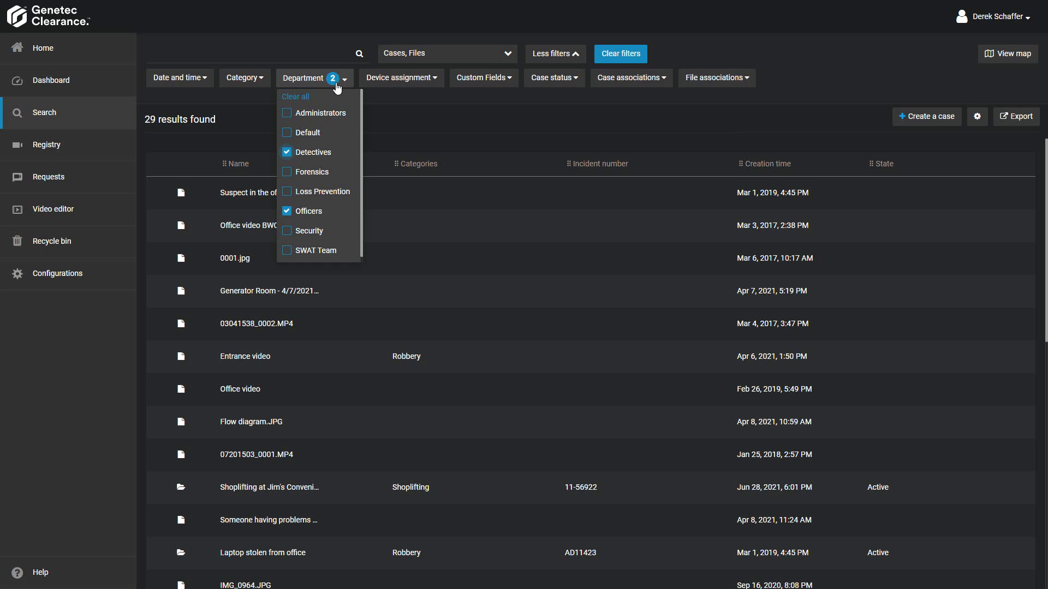
{"action": "left_click", "coordinate": [297, 96]}
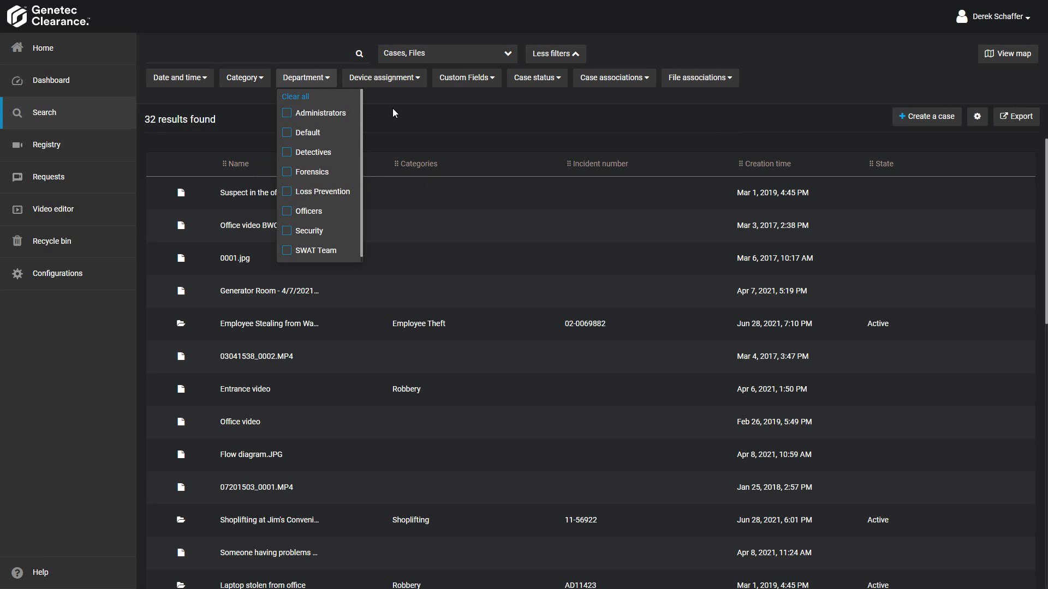
{"action": "left_click", "coordinate": [394, 110]}
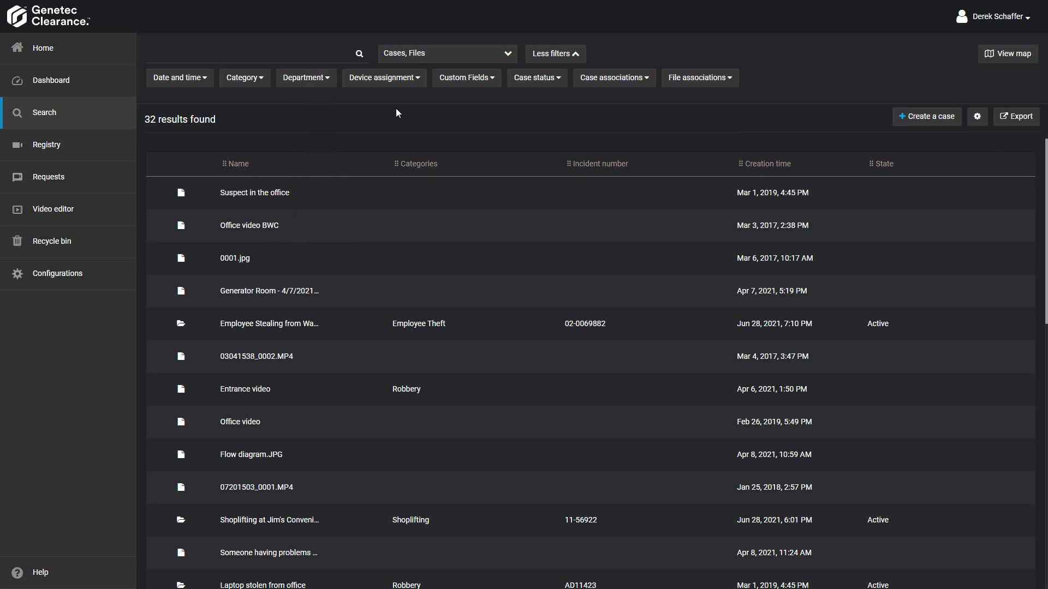
Examine the options for filtering by device assignment, record type and case status without applying any.
{"action": "left_click", "coordinate": [419, 87]}
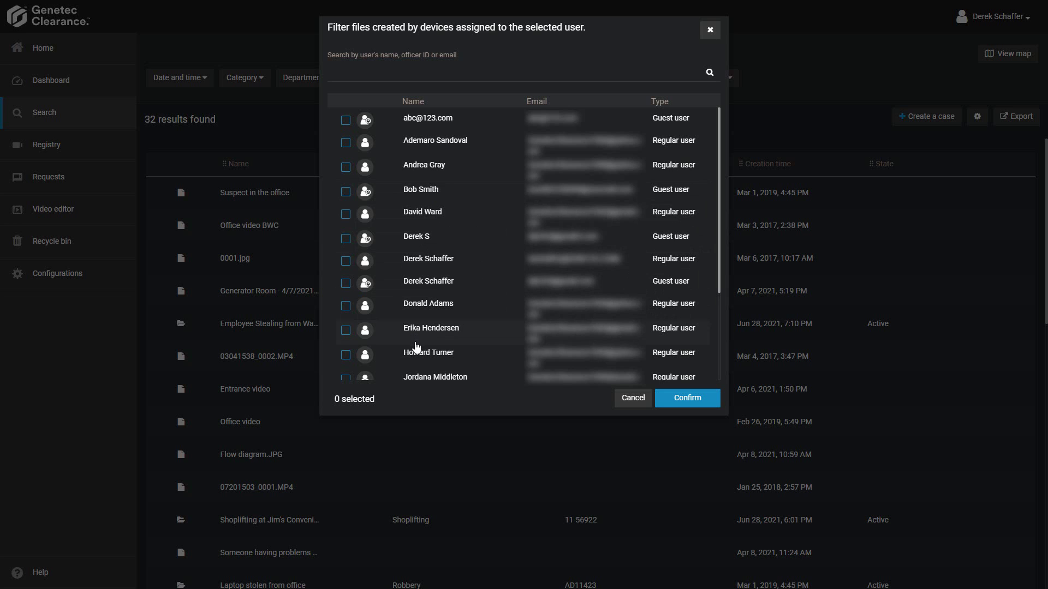
{"action": "left_click", "coordinate": [632, 400]}
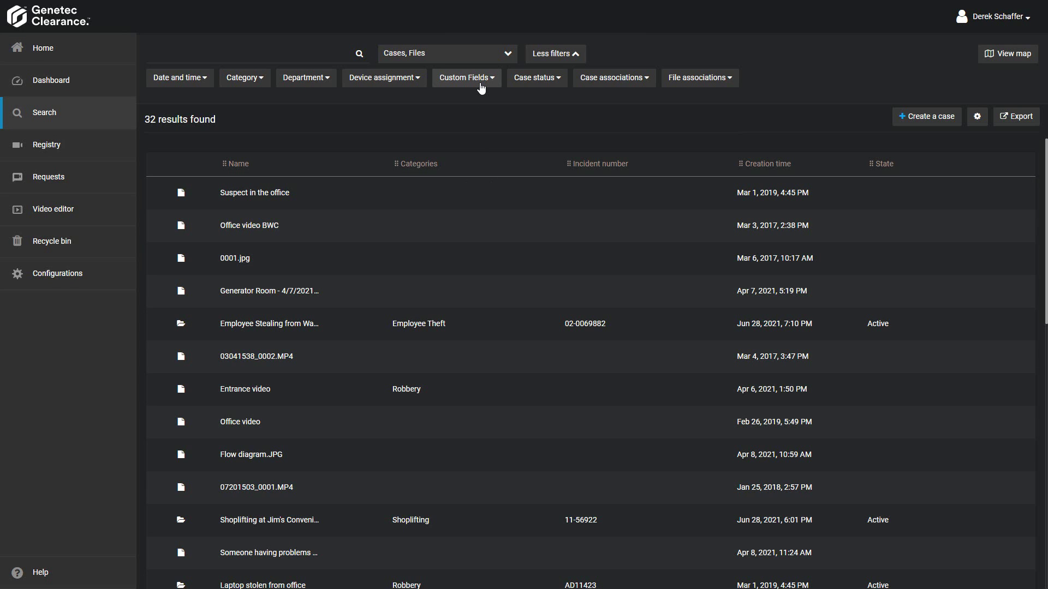
{"action": "left_click", "coordinate": [503, 57]}
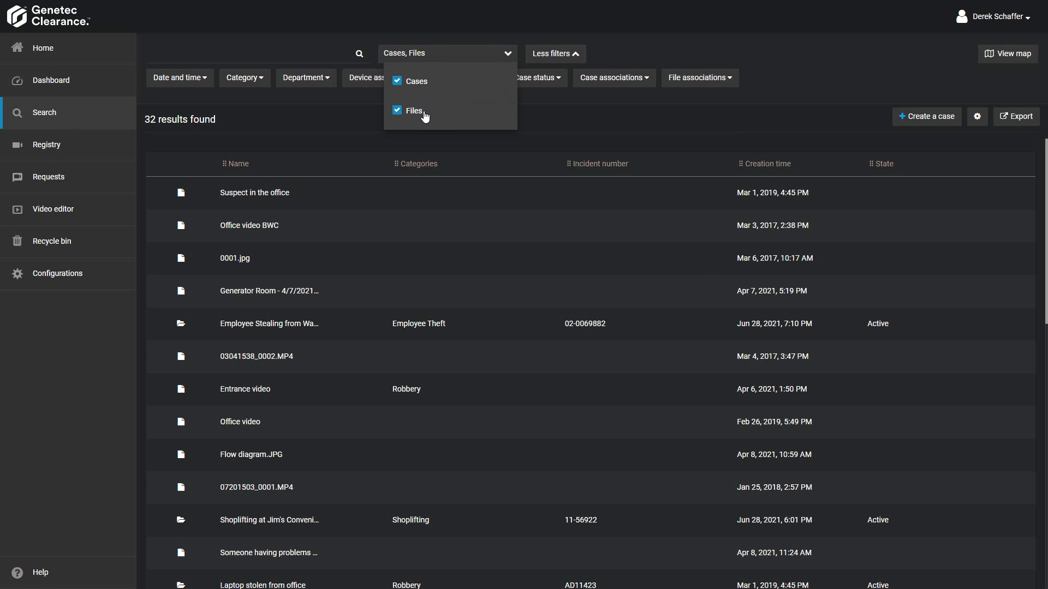
{"action": "left_click", "coordinate": [522, 114]}
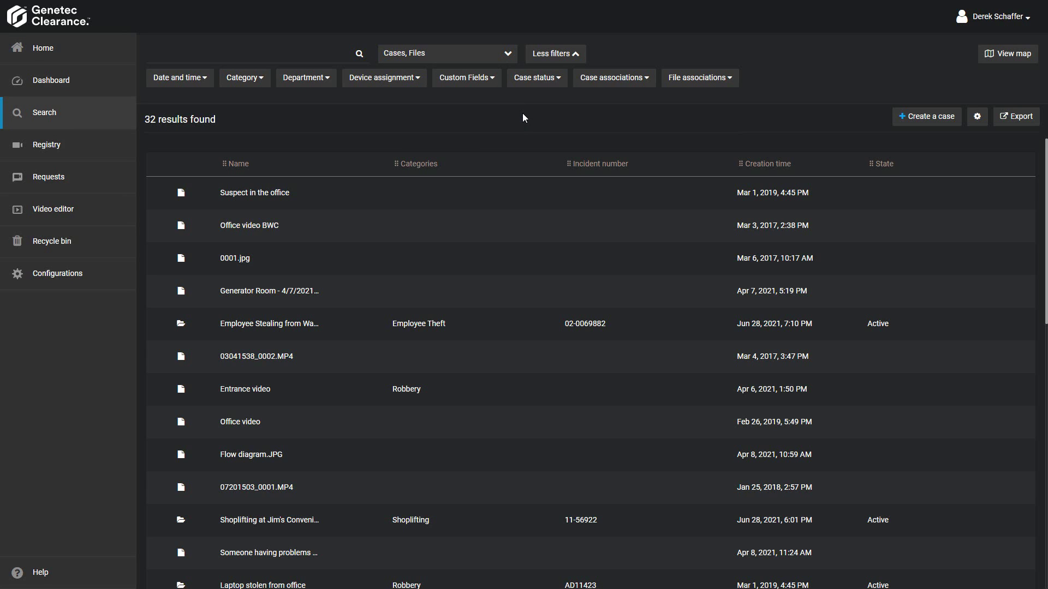
{"action": "left_click", "coordinate": [552, 86]}
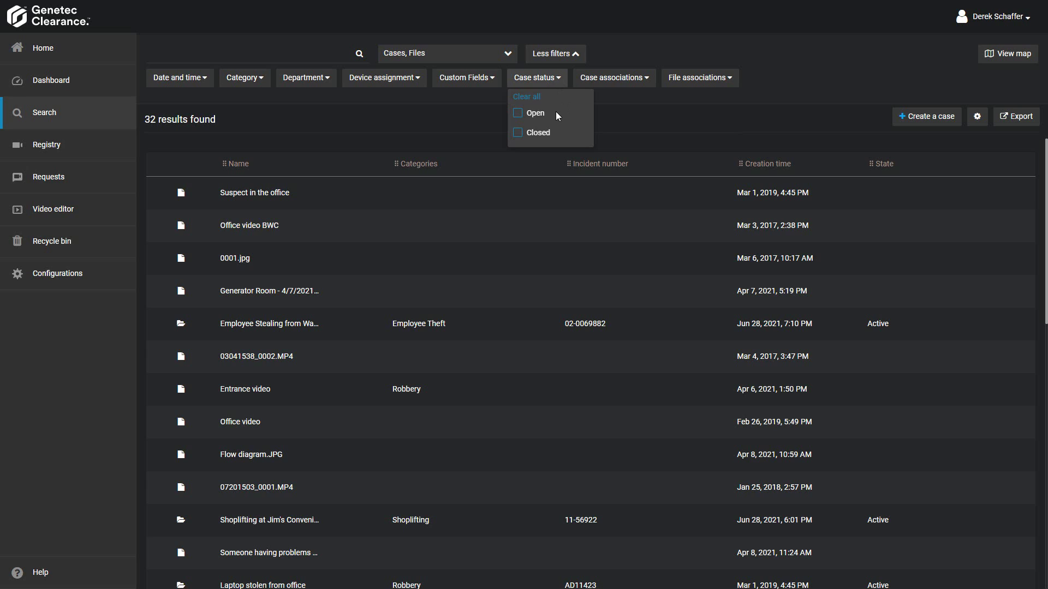
Examine the case association filter options, With files and Without files, without applying either.
{"action": "left_click", "coordinate": [628, 134]}
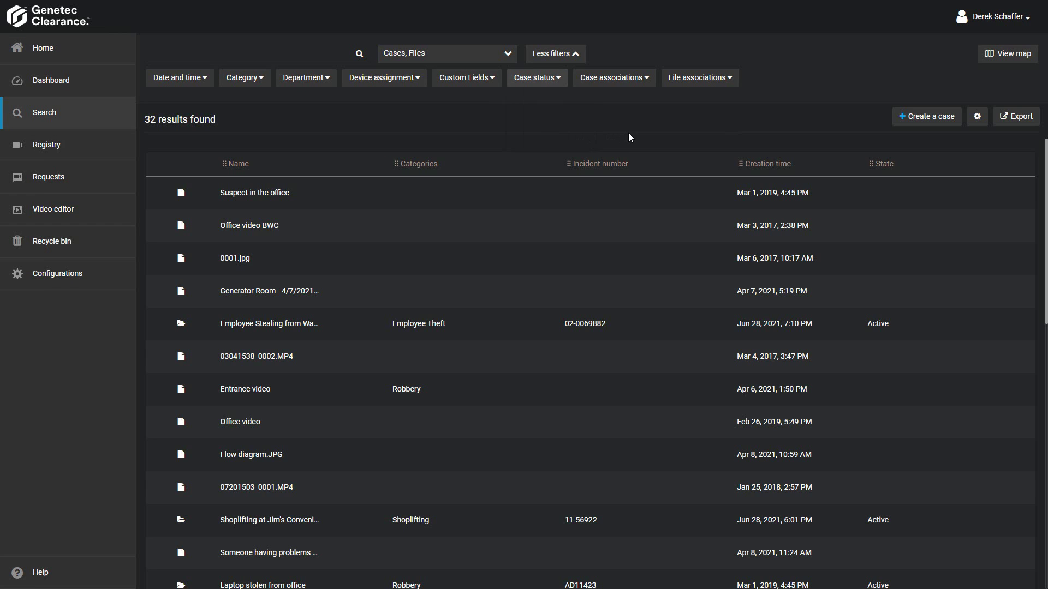
{"action": "left_click", "coordinate": [609, 87]}
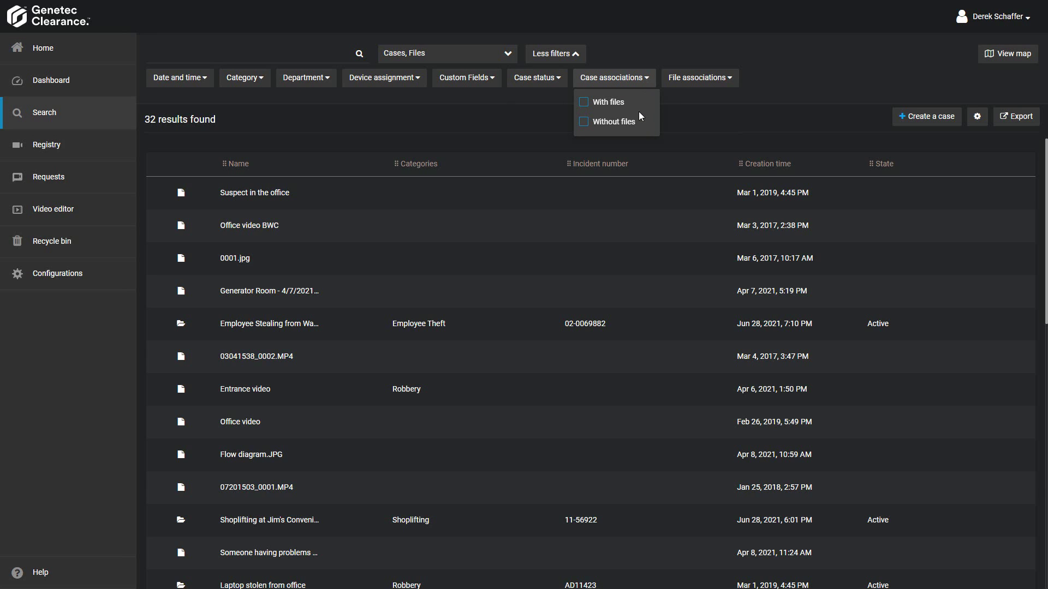
{"action": "left_click", "coordinate": [688, 119]}
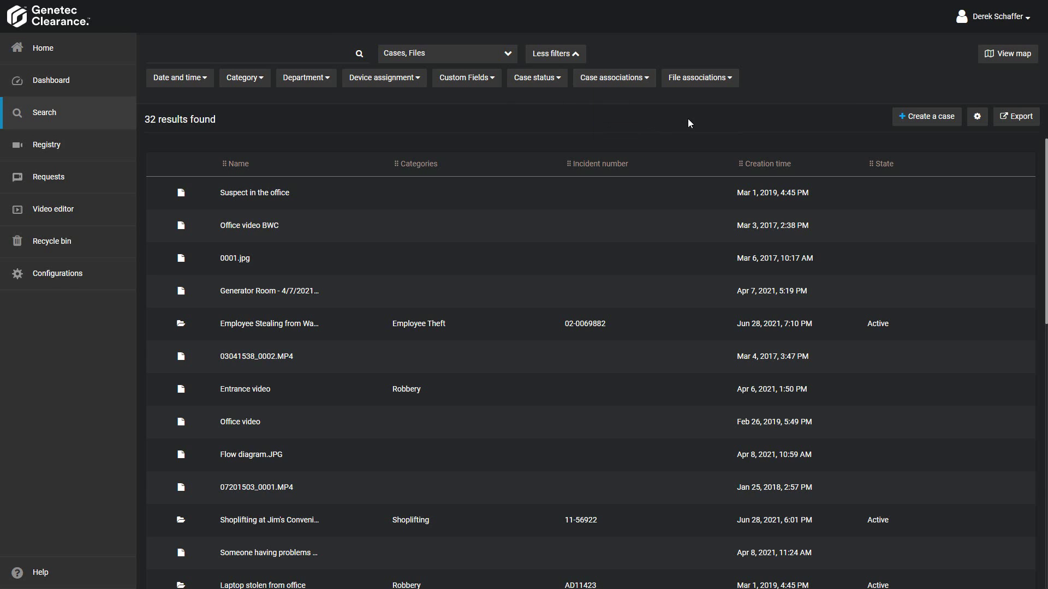
Filter the records by file association to show unlinked files.
{"action": "left_click", "coordinate": [718, 86]}
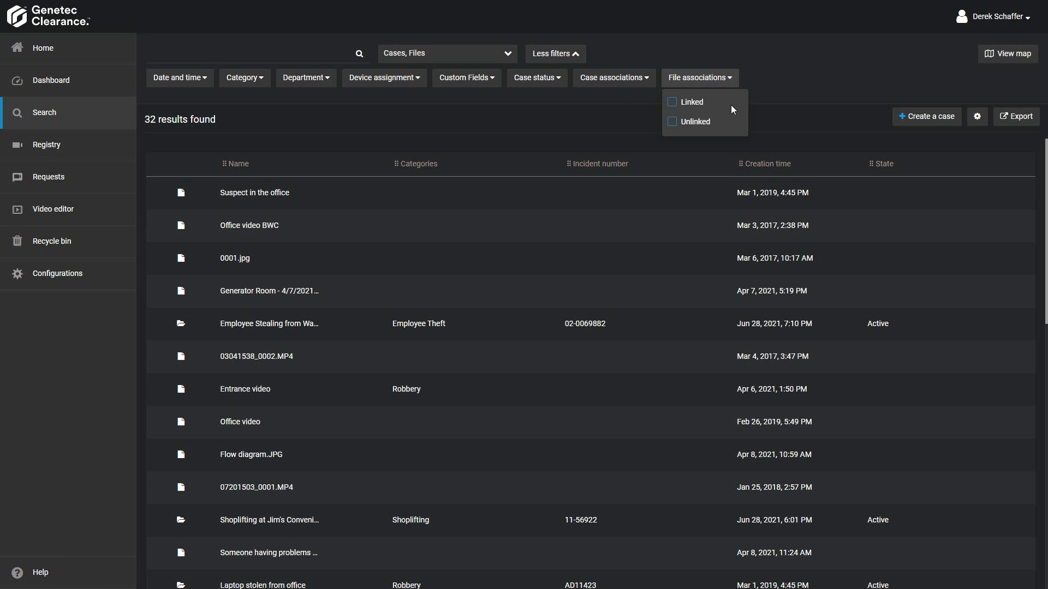
{"action": "left_click", "coordinate": [674, 125]}
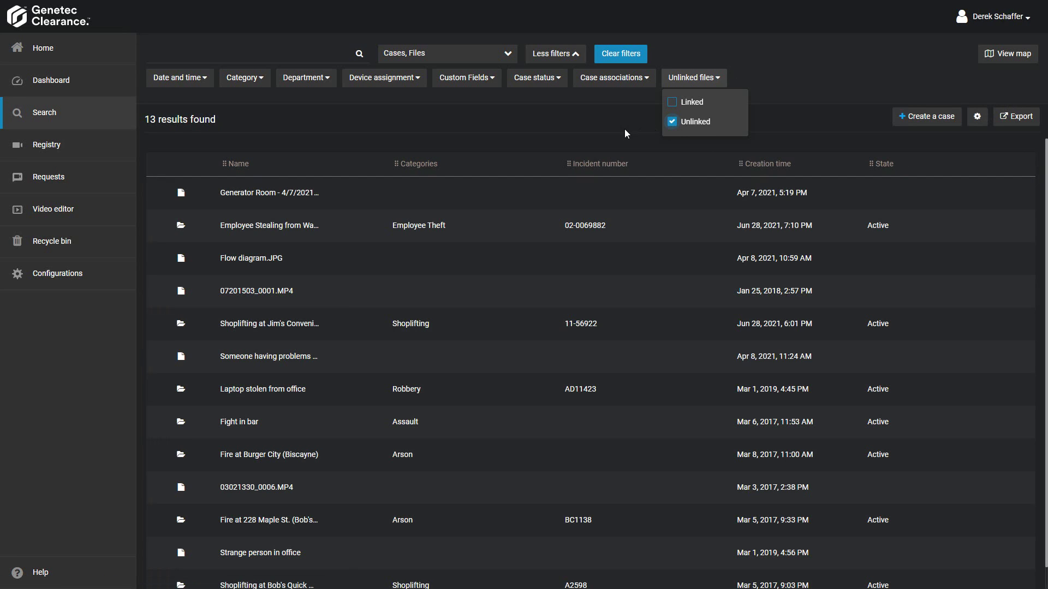
{"action": "left_click", "coordinate": [593, 124]}
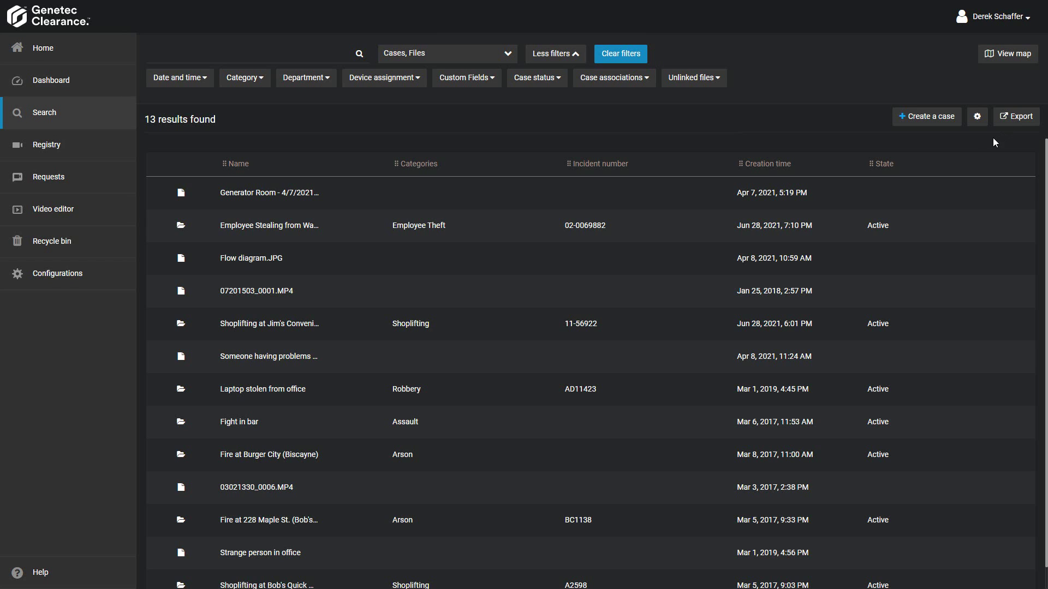
Add the Description column to the results list and place it between Incident number and Creation time.
{"action": "left_click", "coordinate": [978, 118]}
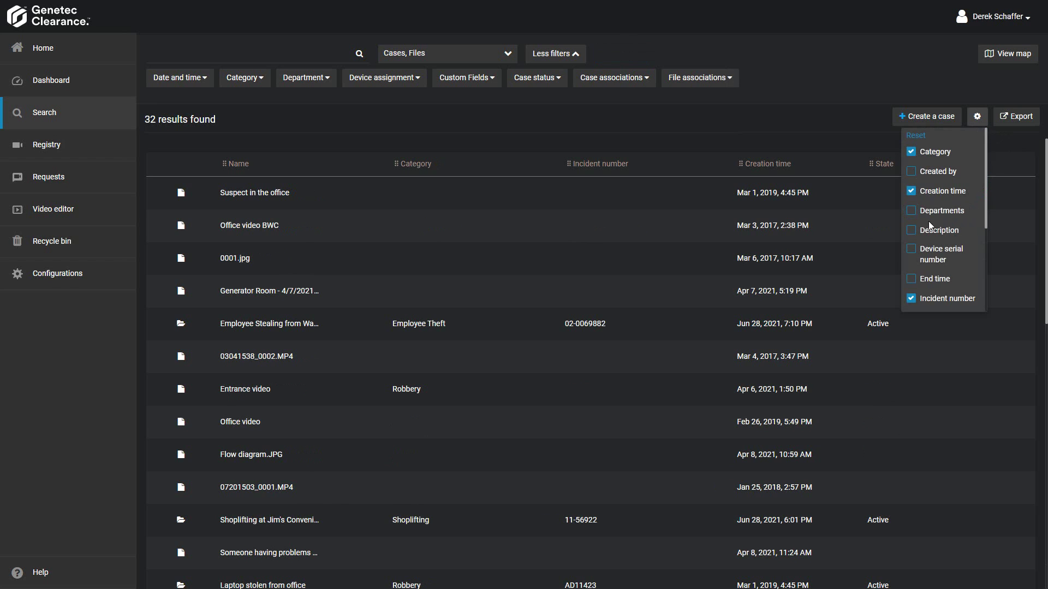
{"action": "left_click", "coordinate": [911, 230]}
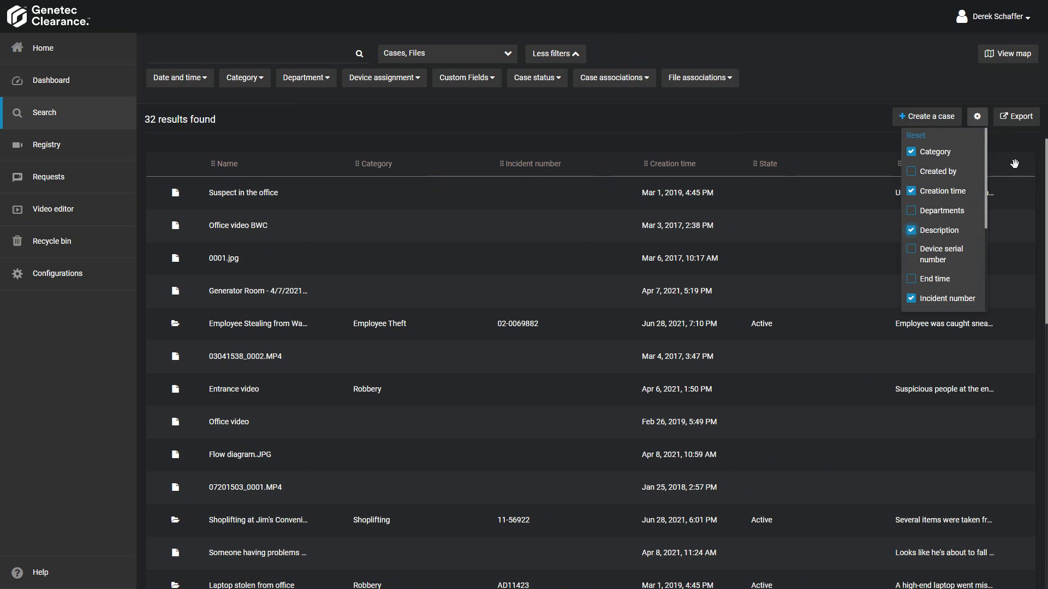
{"action": "left_click", "coordinate": [1017, 143]}
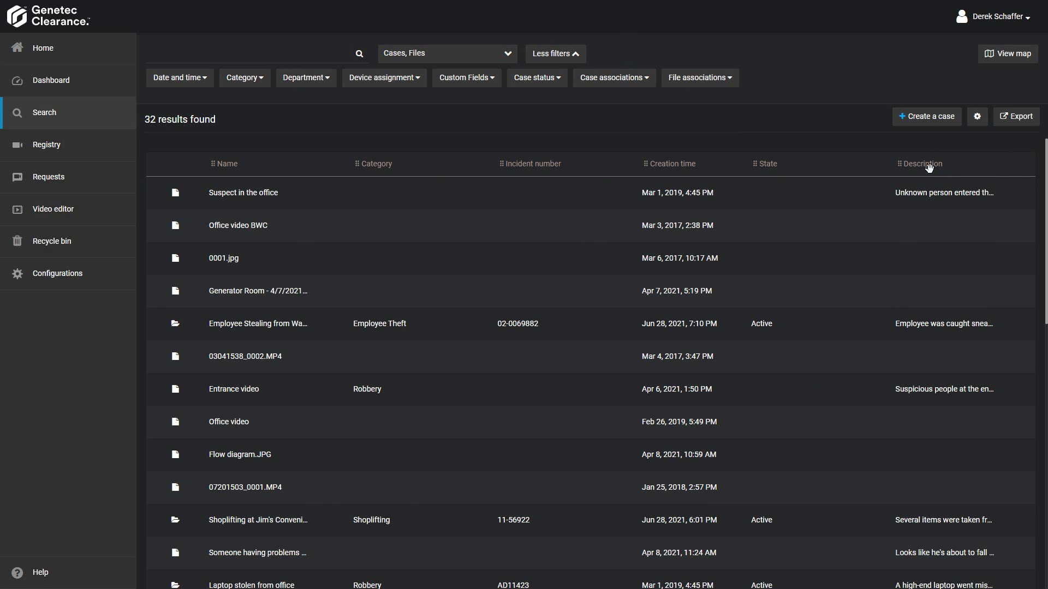
{"action": "left_click_drag", "start_coordinate": [926, 164], "coordinate": [642, 161]}
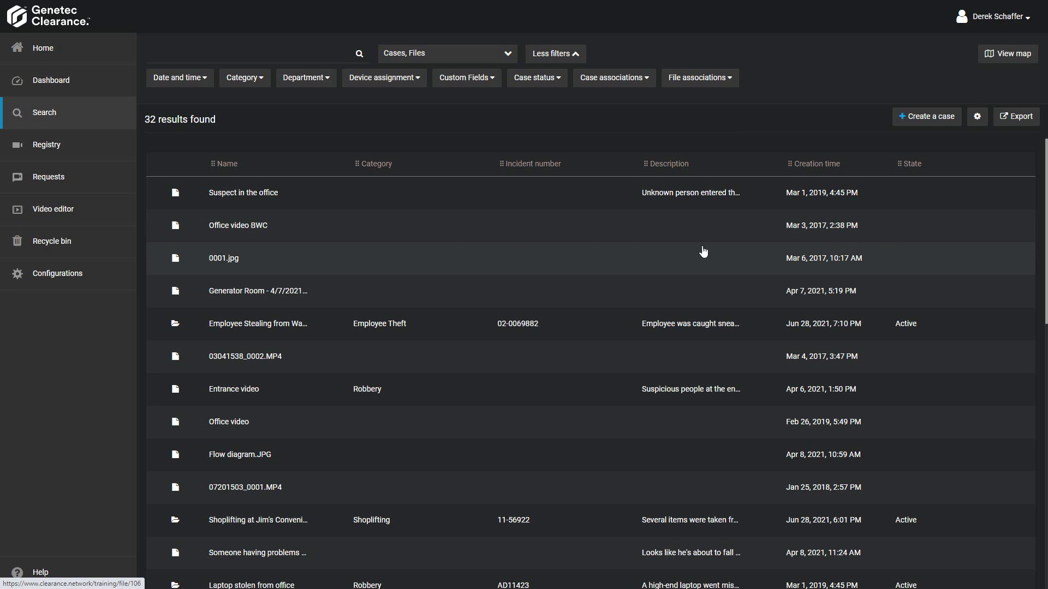
Show the results on the map and expand the file cluster beside the Montréal-Trudeau airport.
{"action": "left_click", "coordinate": [1012, 55]}
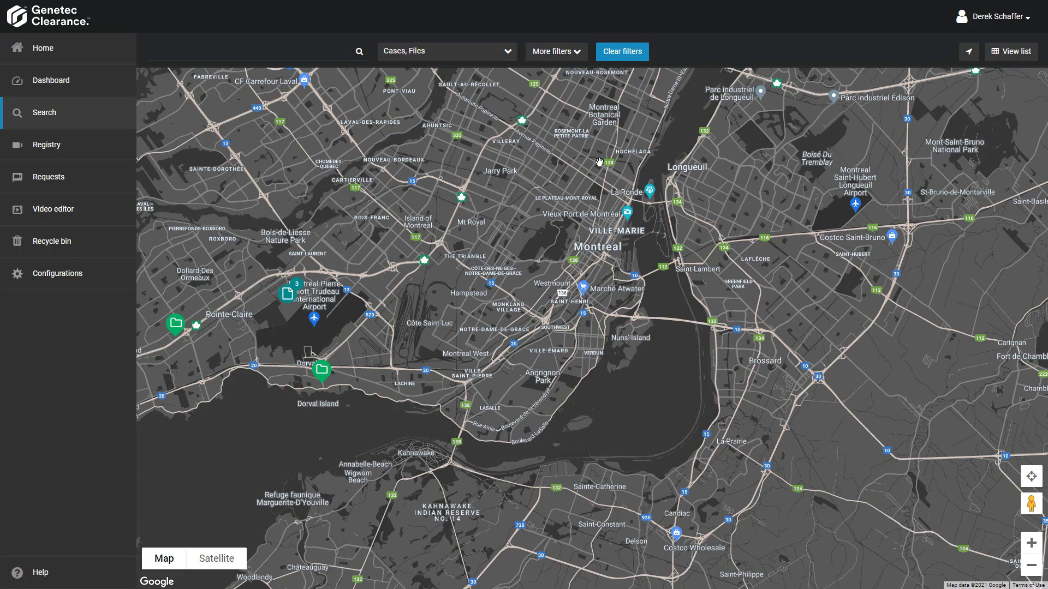
{"action": "scroll", "coordinate": [430, 324], "scroll_direction": "down", "scroll_amount": 1}
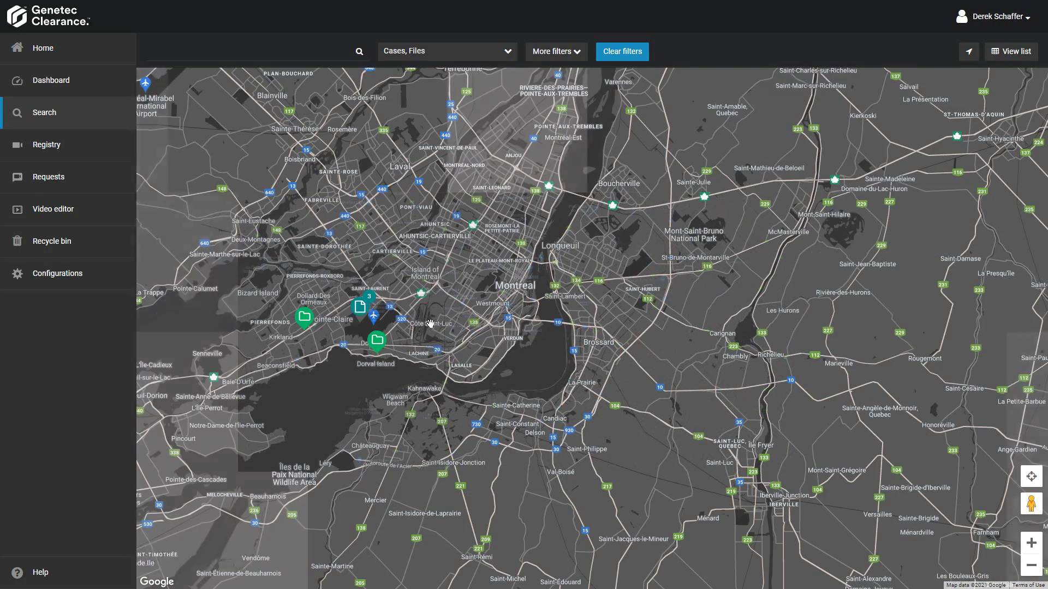
{"action": "left_click_drag", "start_coordinate": [331, 378], "coordinate": [491, 394]}
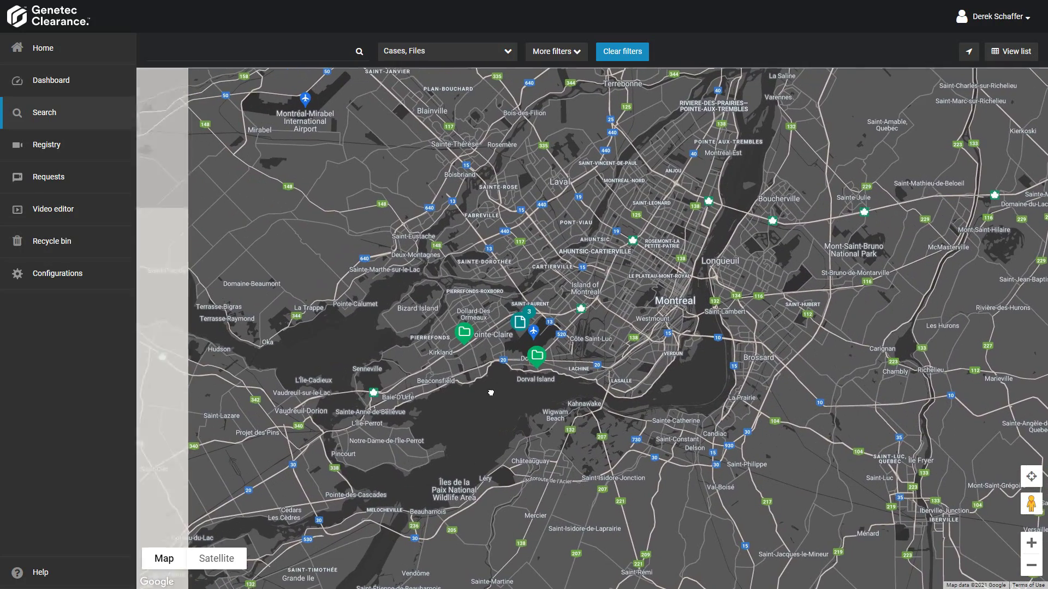
{"action": "scroll", "coordinate": [491, 358], "scroll_direction": "up", "scroll_amount": 1}
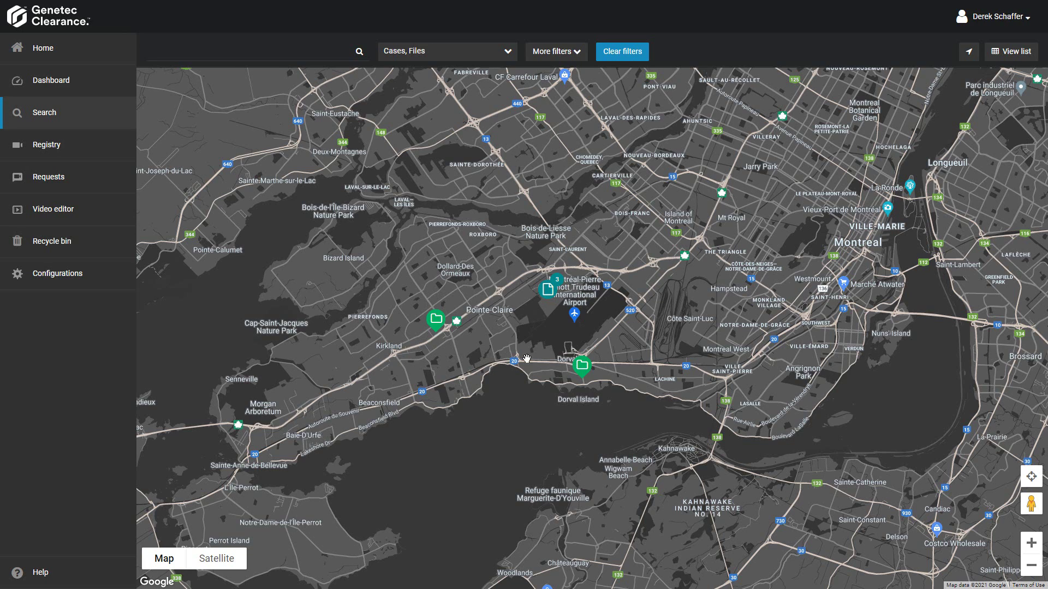
{"action": "left_click", "coordinate": [553, 299]}
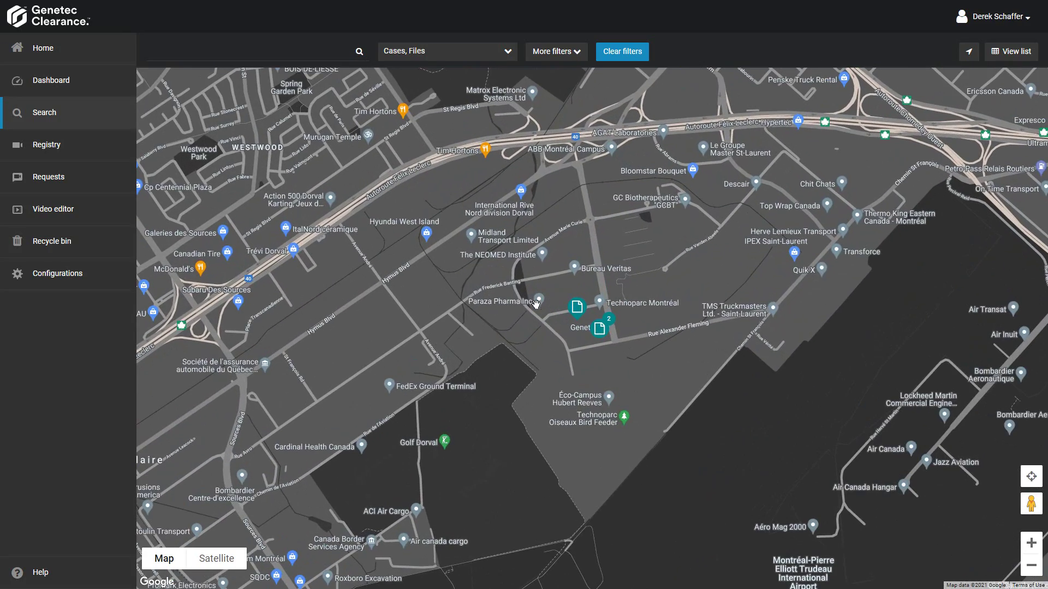
View the summary of the case marked in Pointe-Claire on the map, and close it.
{"action": "left_click_drag", "start_coordinate": [462, 440], "coordinate": [721, 370]}
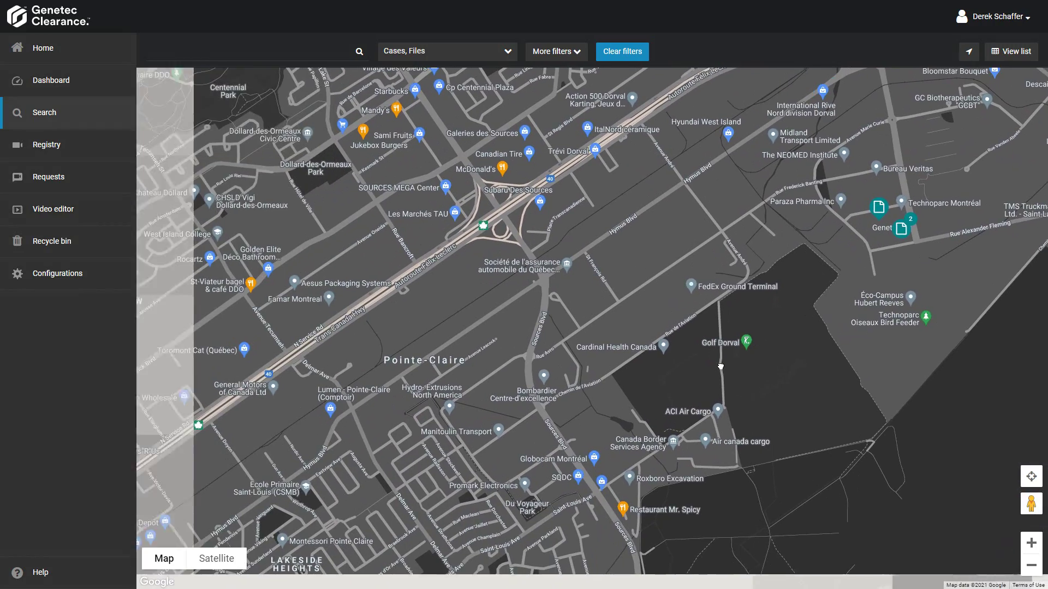
{"action": "scroll", "coordinate": [722, 370], "scroll_direction": "down", "scroll_amount": 1}
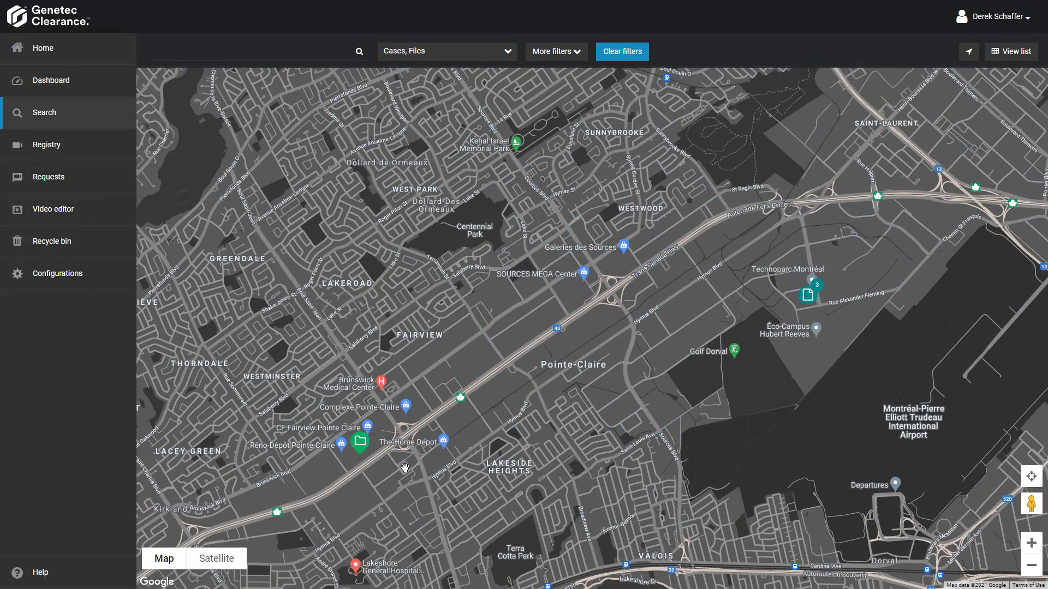
{"action": "left_click", "coordinate": [359, 442]}
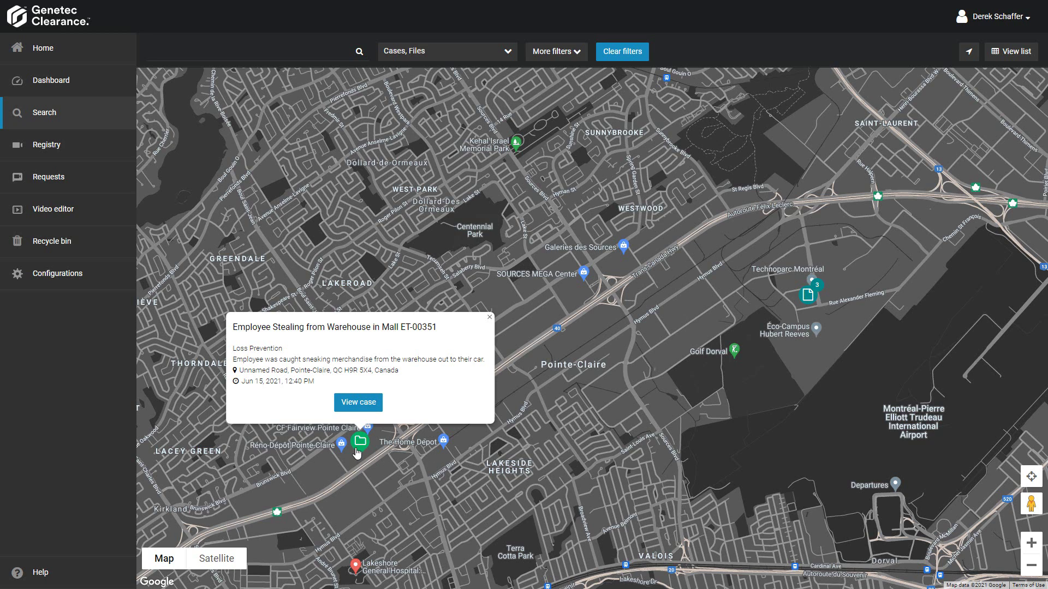
{"action": "left_click", "coordinate": [490, 317]}
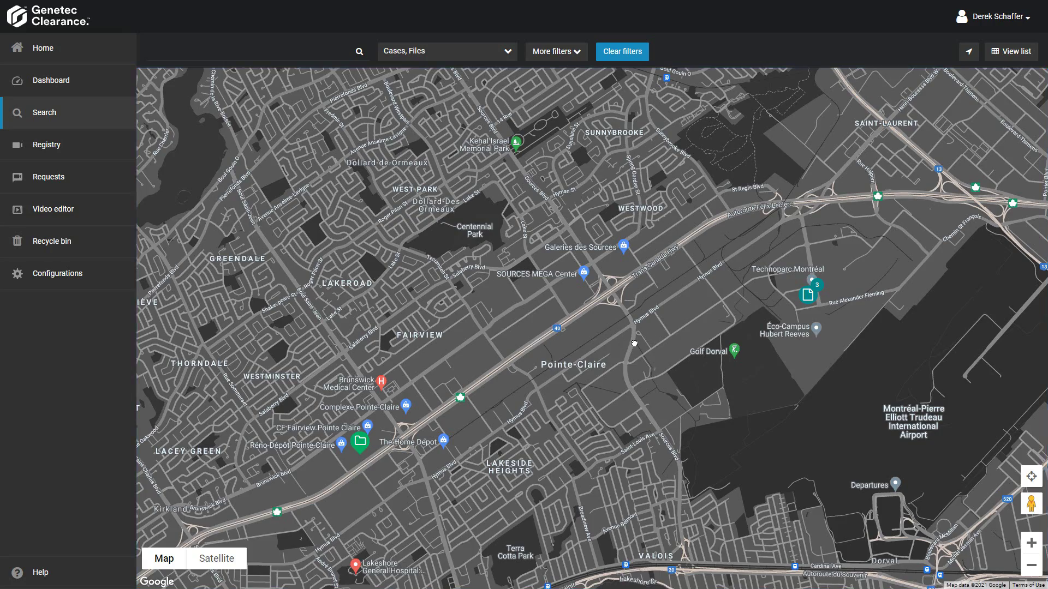
Search the map by location for "genetec" and choose the Genetec site on Boulevard Alfred-Nobel.
{"action": "left_click_drag", "start_coordinate": [644, 336], "coordinate": [458, 373]}
{"action": "scroll", "coordinate": [438, 382], "scroll_direction": "down", "scroll_amount": 2}
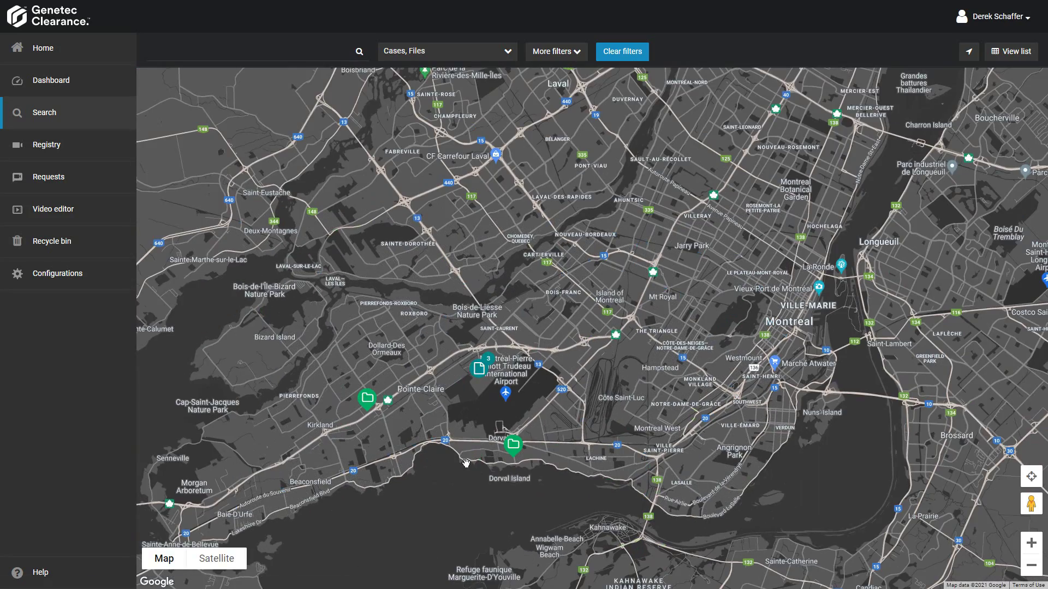
{"action": "left_click_drag", "start_coordinate": [467, 468], "coordinate": [505, 382]}
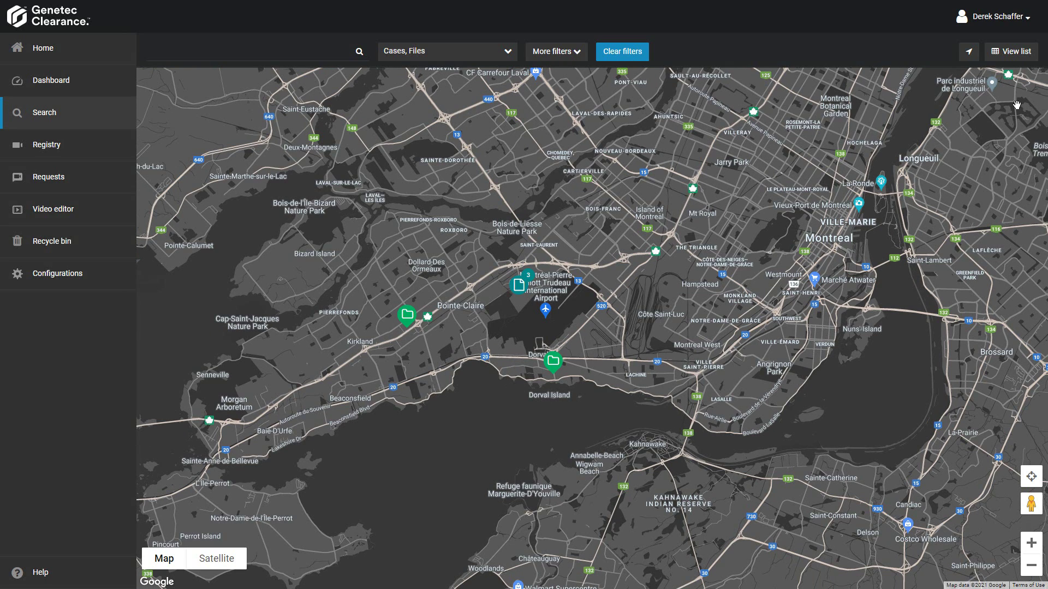
{"action": "left_click", "coordinate": [971, 55]}
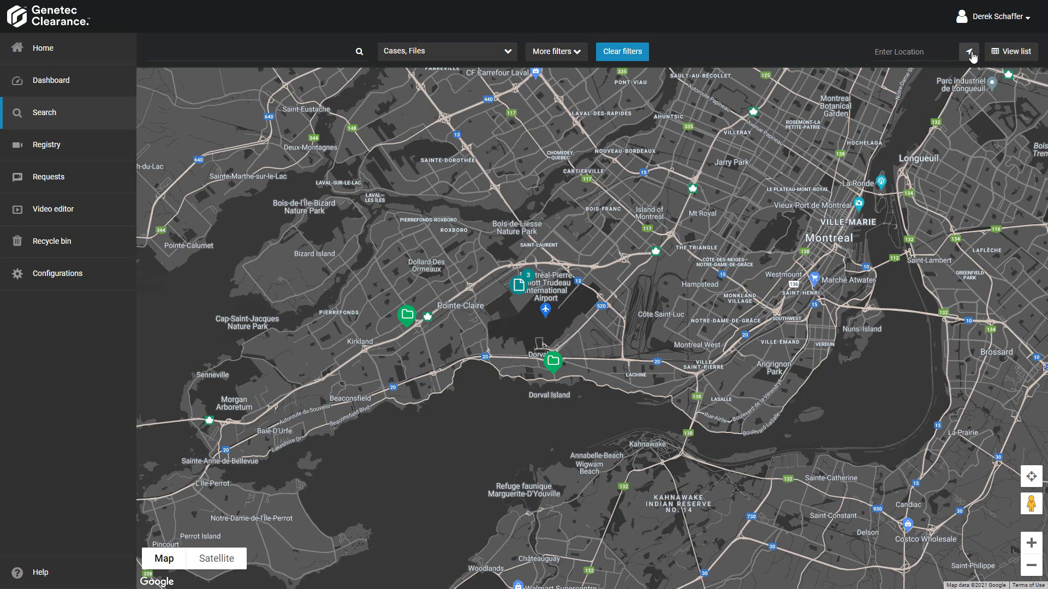
{"action": "left_click", "coordinate": [911, 55]}
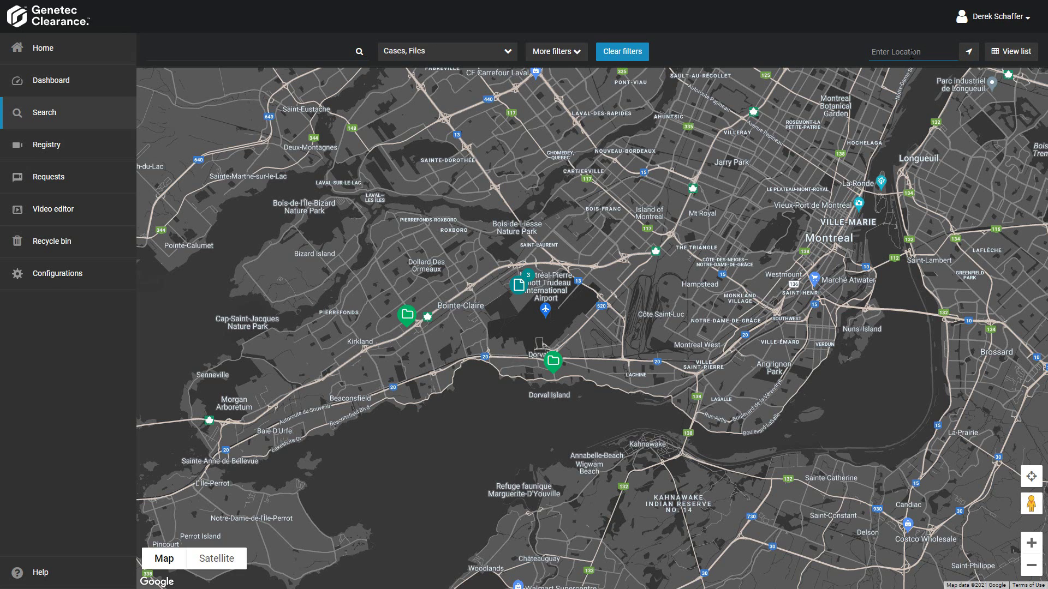
{"action": "type", "text": "gen"}
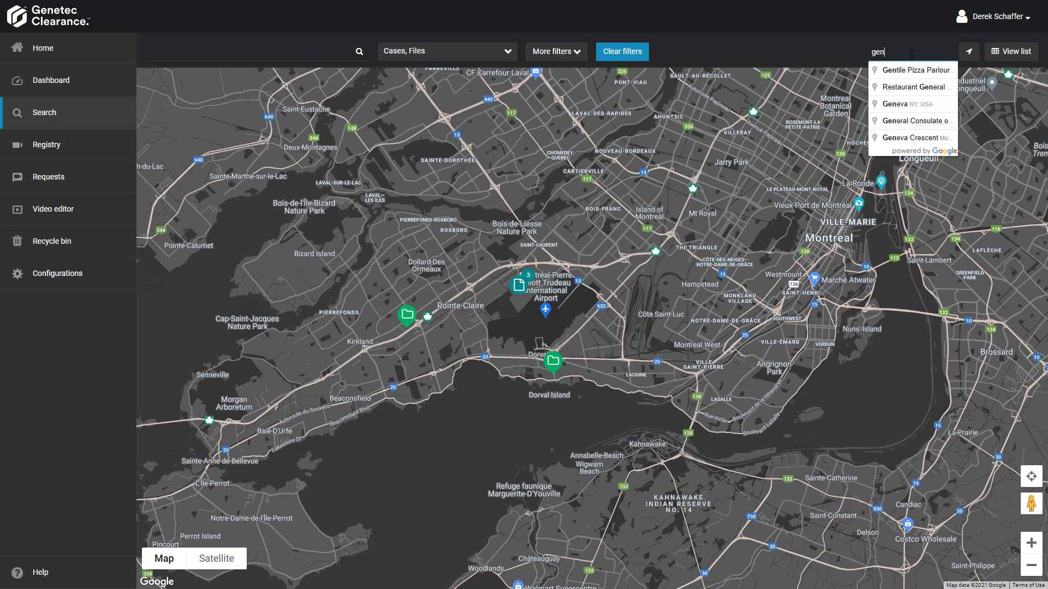
{"action": "type", "text": "etec"}
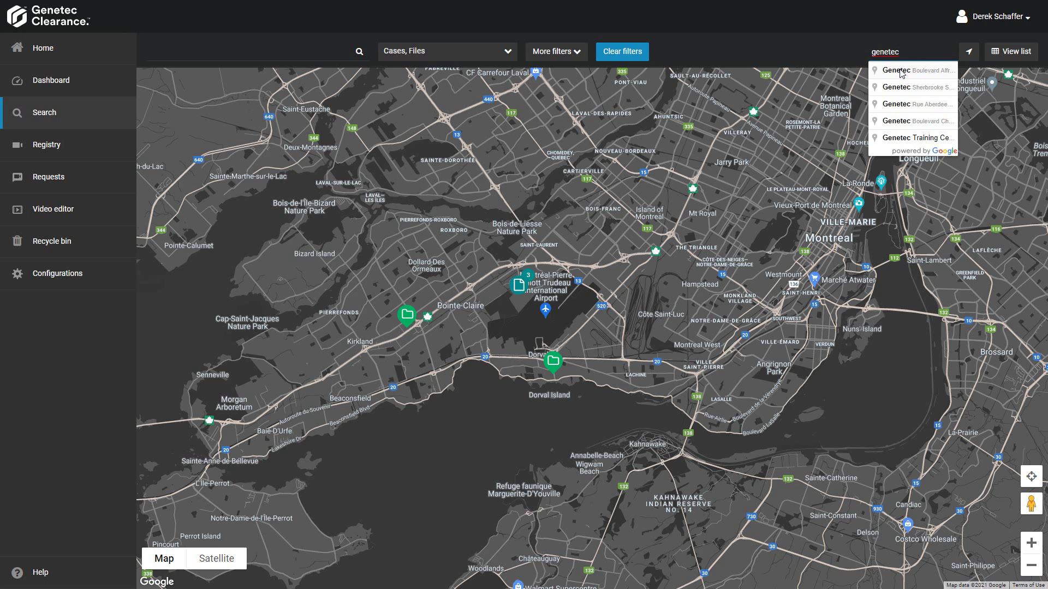
{"action": "left_click", "coordinate": [900, 71]}
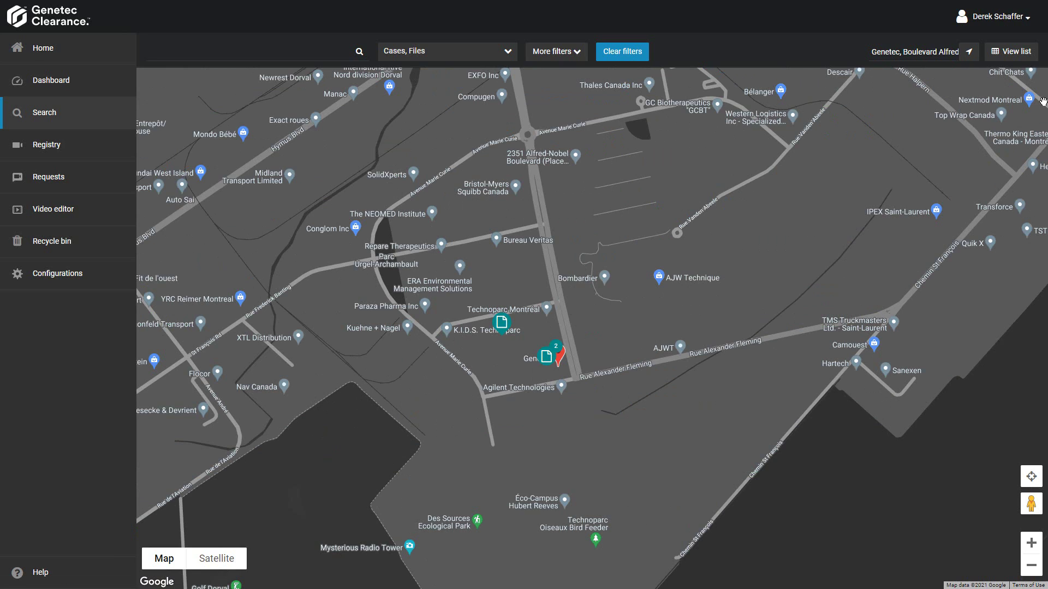
View the records near the chosen location as a list, and remove the location restriction to show all results.
{"action": "left_click", "coordinate": [1014, 52]}
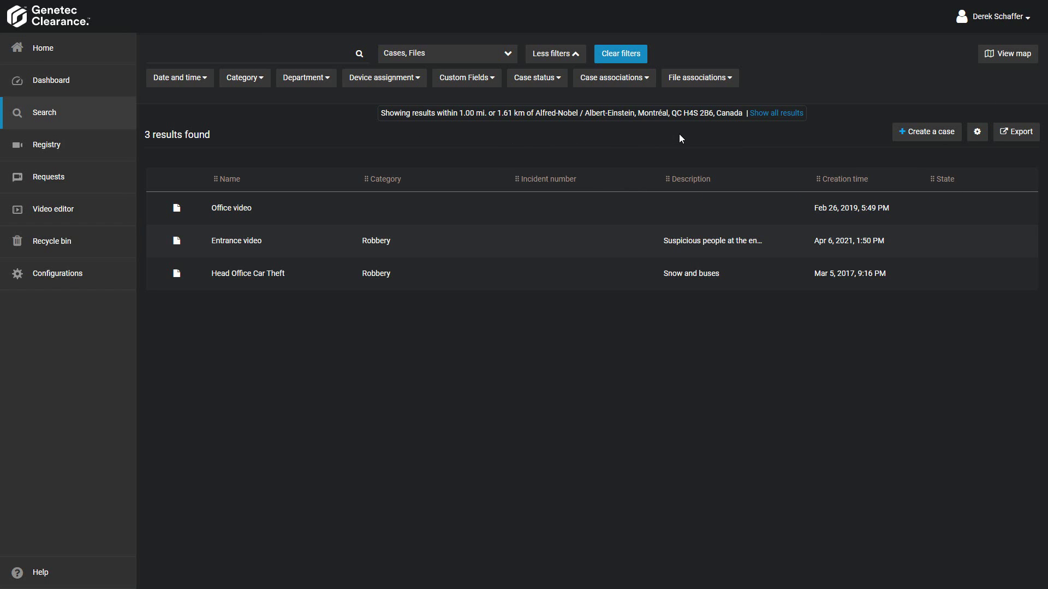
{"action": "left_click", "coordinate": [781, 115]}
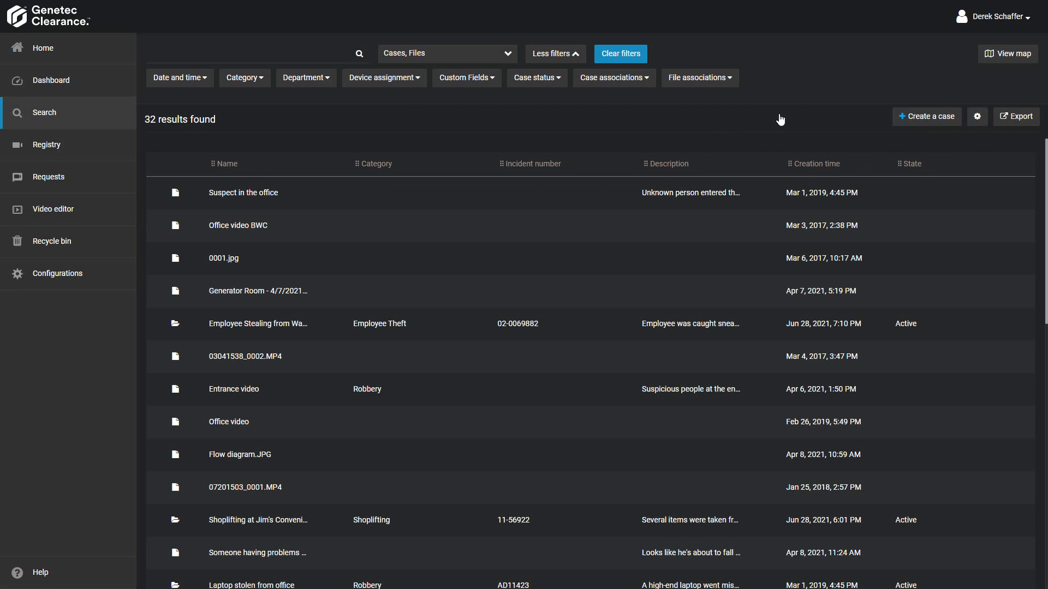